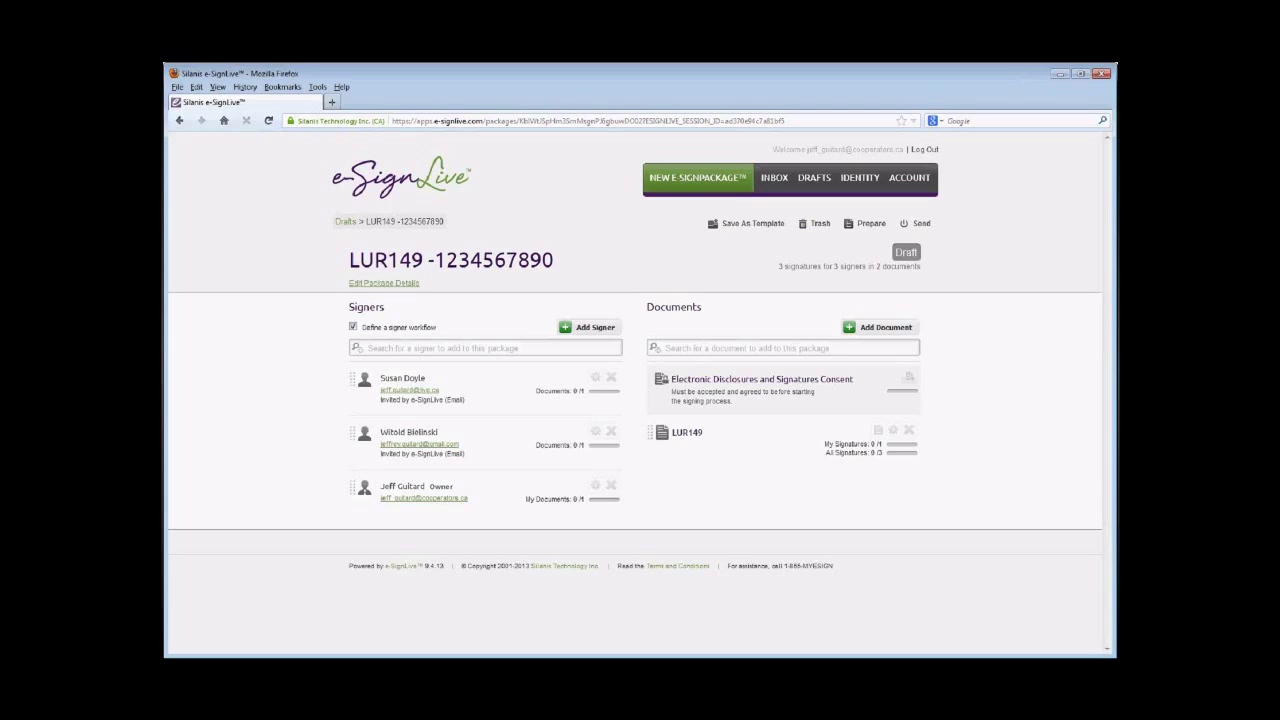
# - Send the LUR149 package to all signers and open its LUR149 document
pyautogui.click(920, 223)
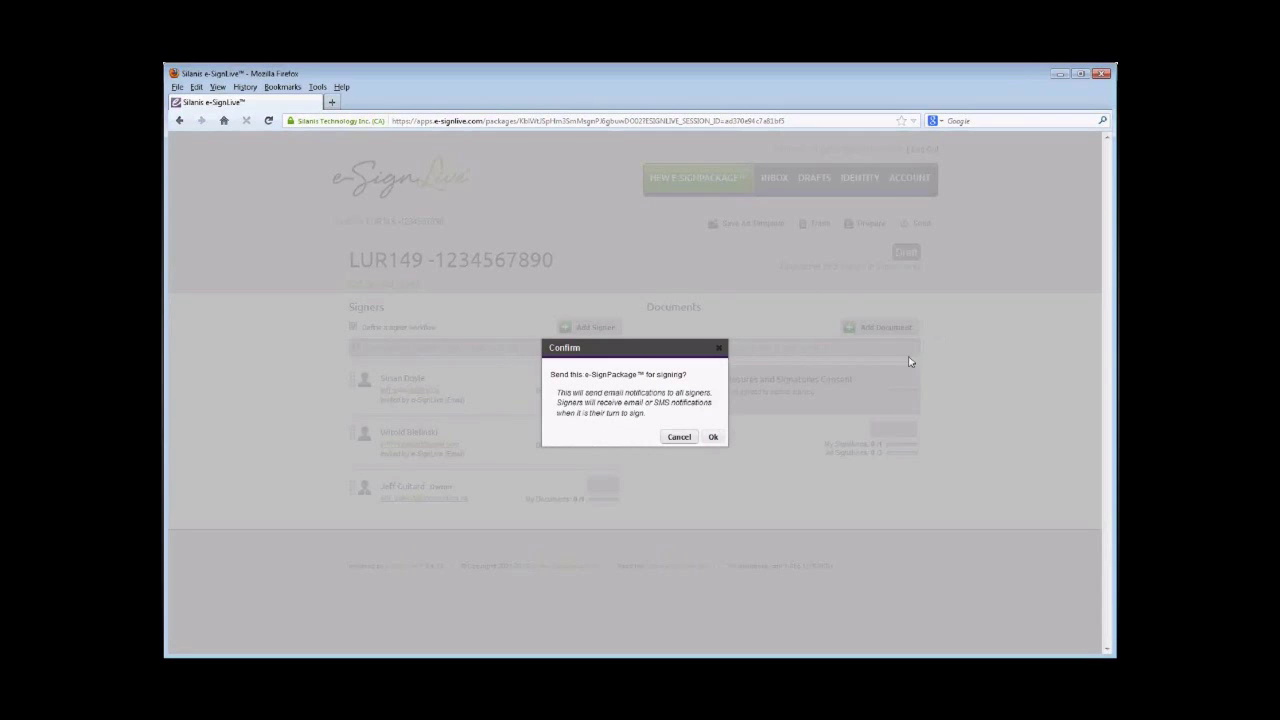
pyautogui.click(717, 437)
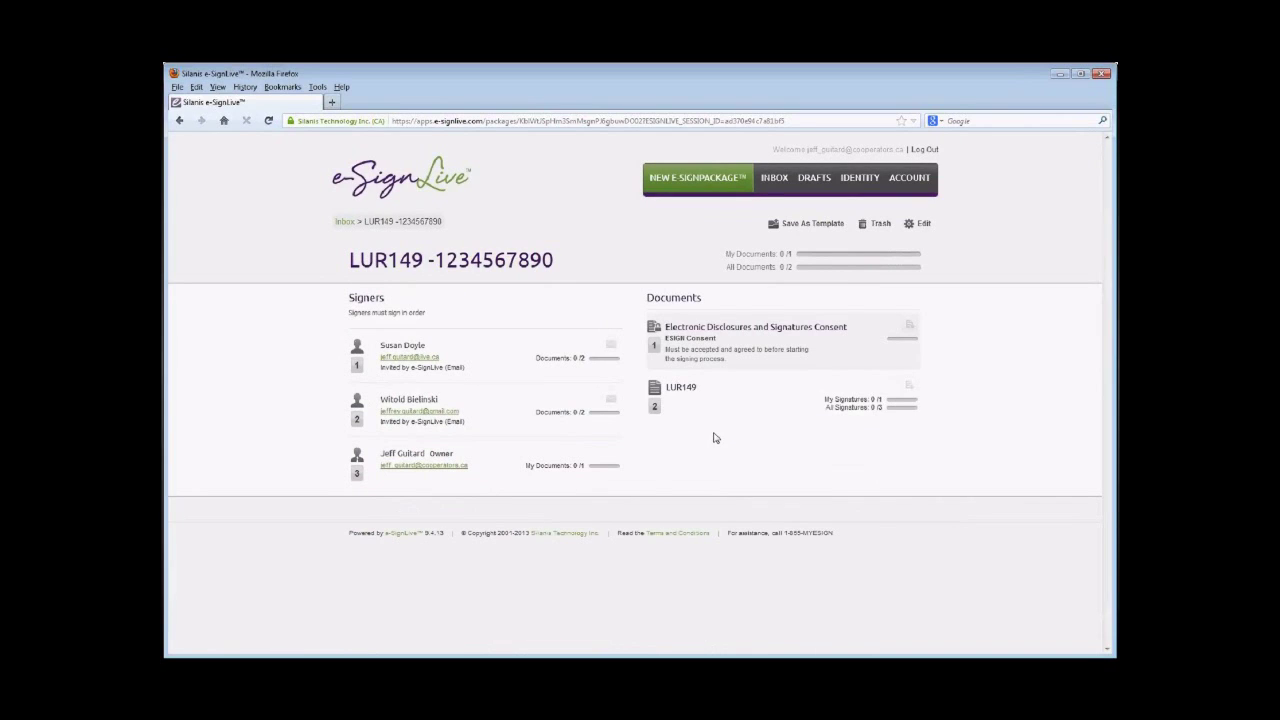
pyautogui.click(694, 392)
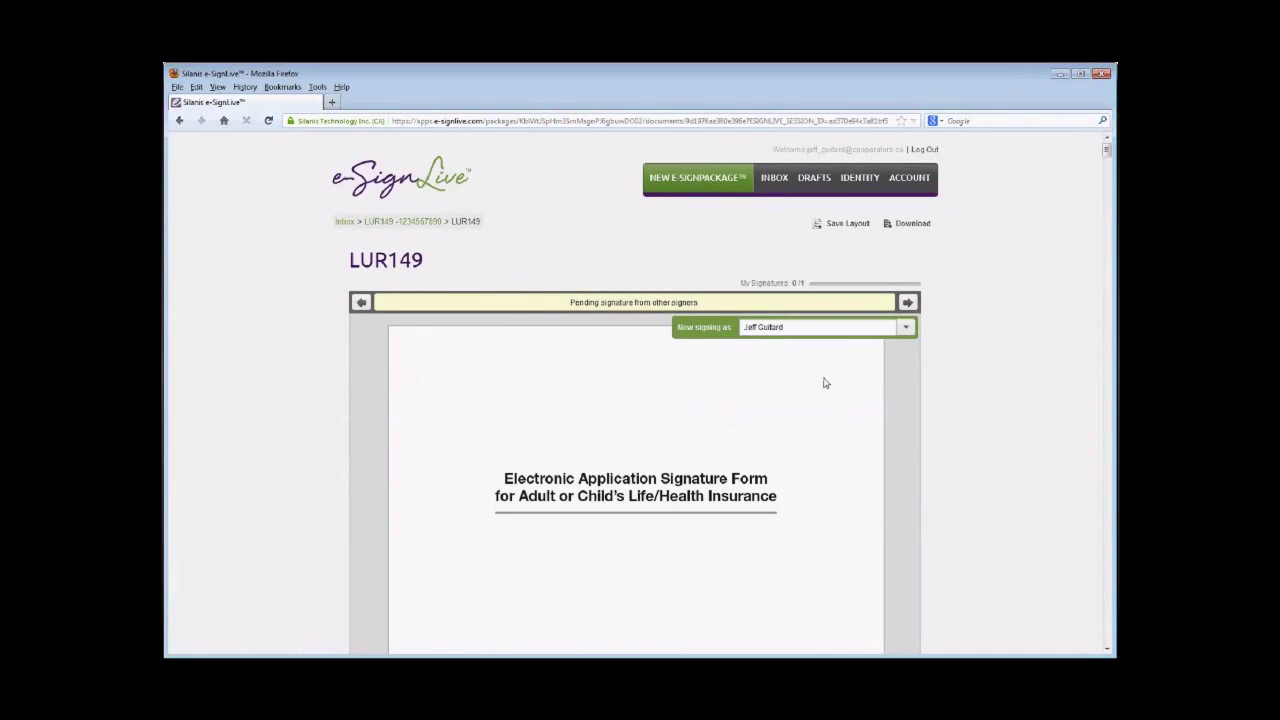
# - Switch the signing session to Signer 1 and confirm their identity
pyautogui.click(907, 329)
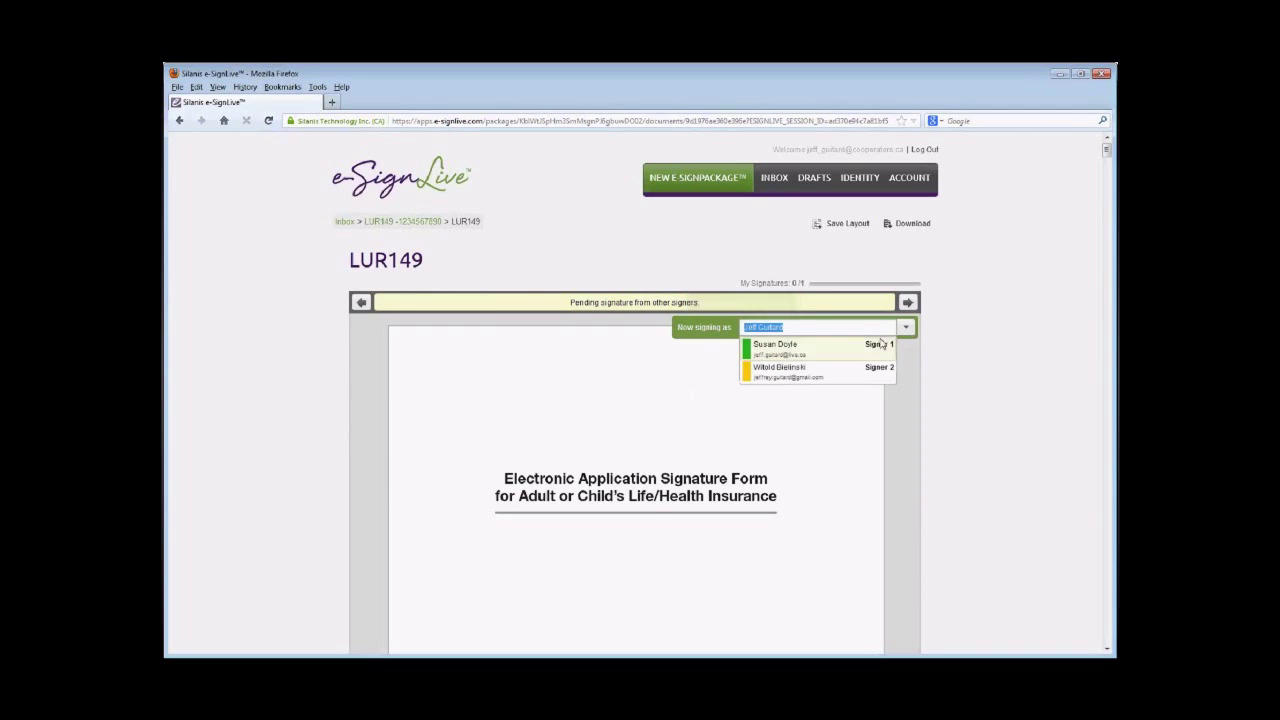
pyautogui.click(785, 348)
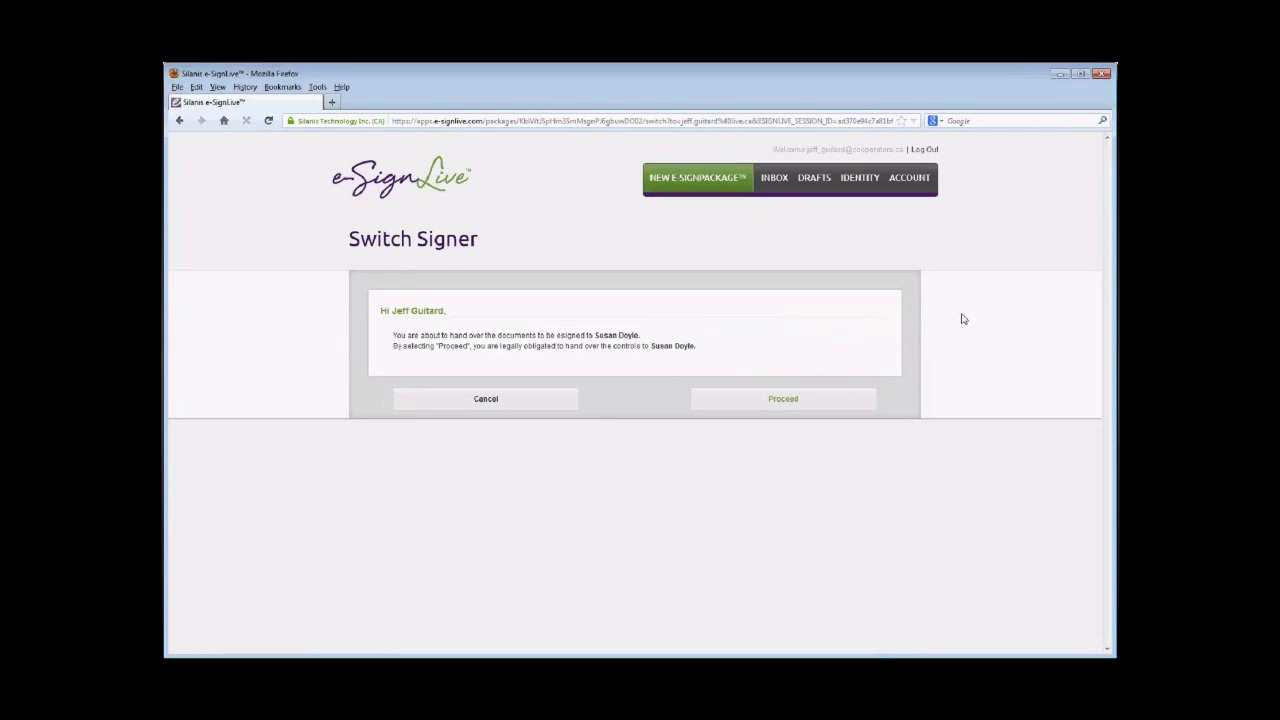
pyautogui.click(844, 405)
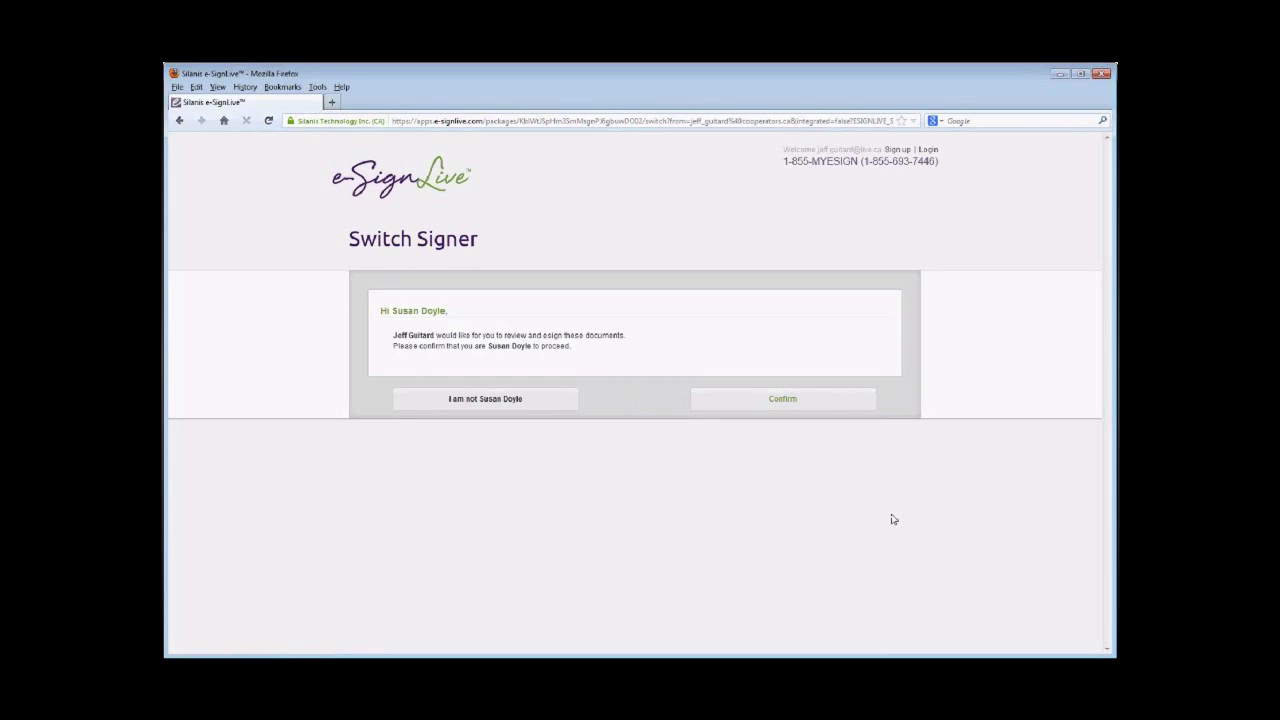
pyautogui.click(848, 403)
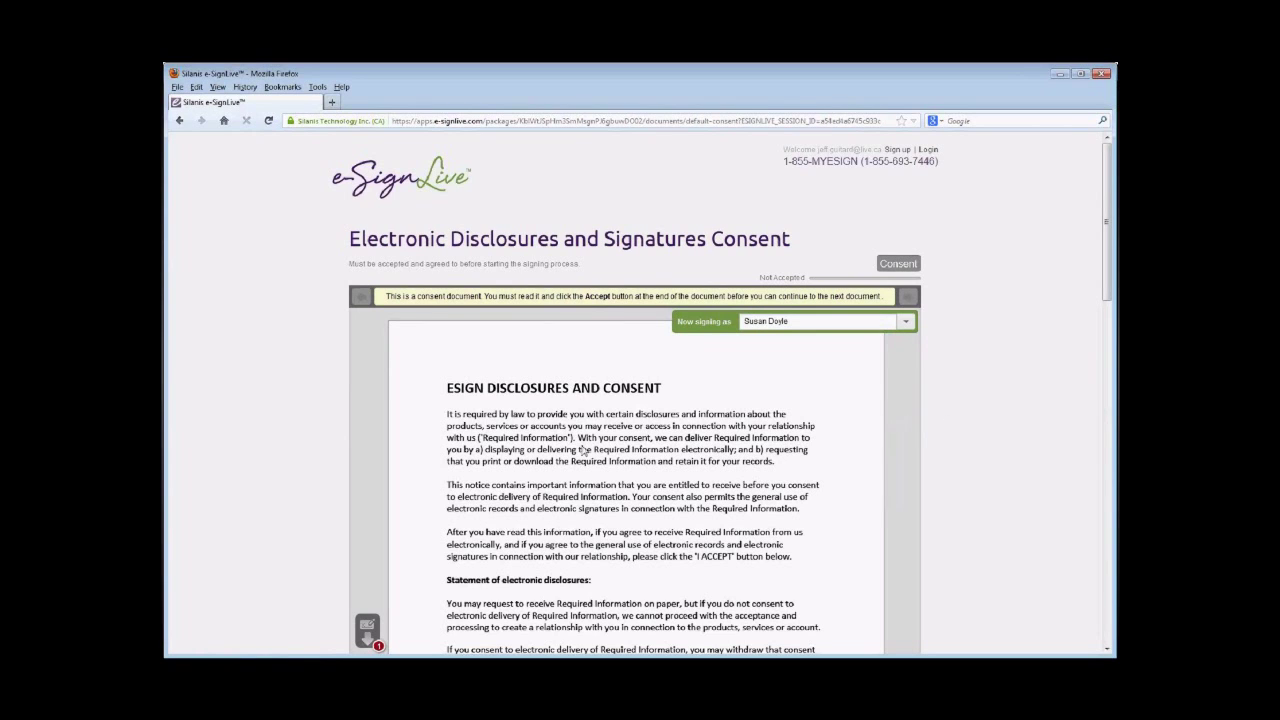
# - Go to the end of the Electronic Disclosures and Signatures Consent and accept it for Signer 1
pyautogui.scroll(-1, 380, 515)
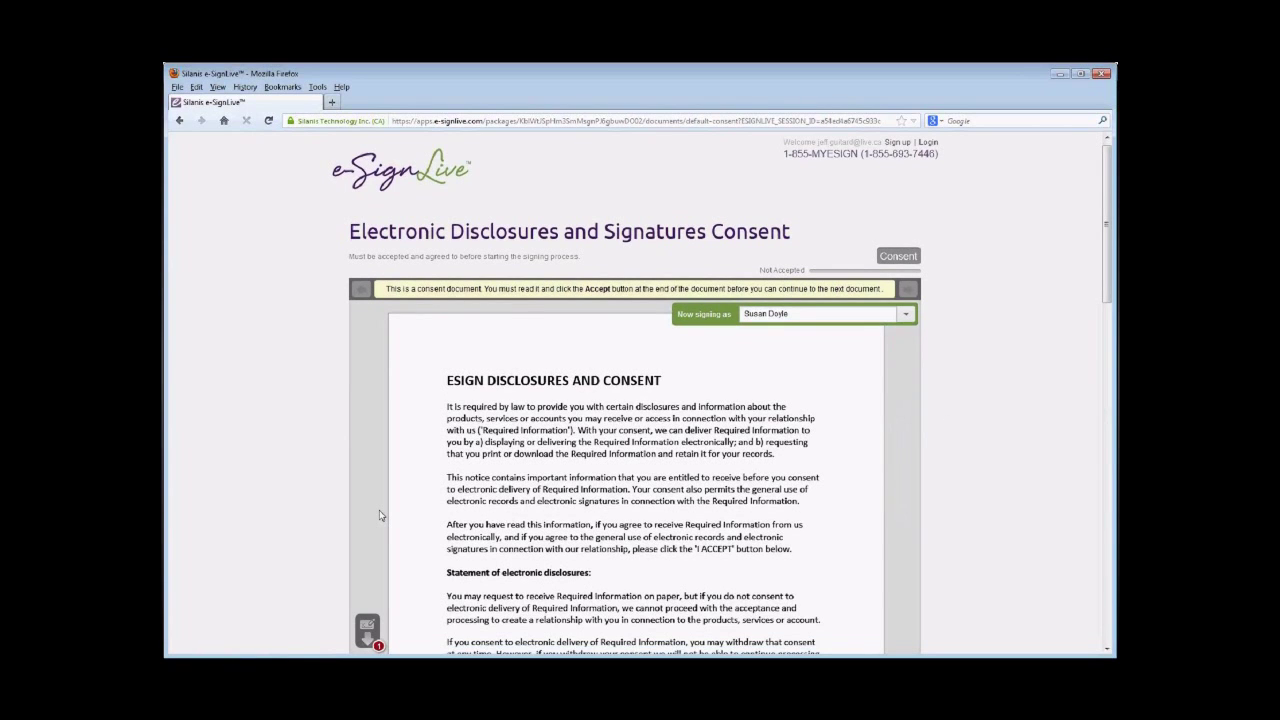
pyautogui.scroll(-1, 380, 515)
pyautogui.scroll(-1, 380, 515)
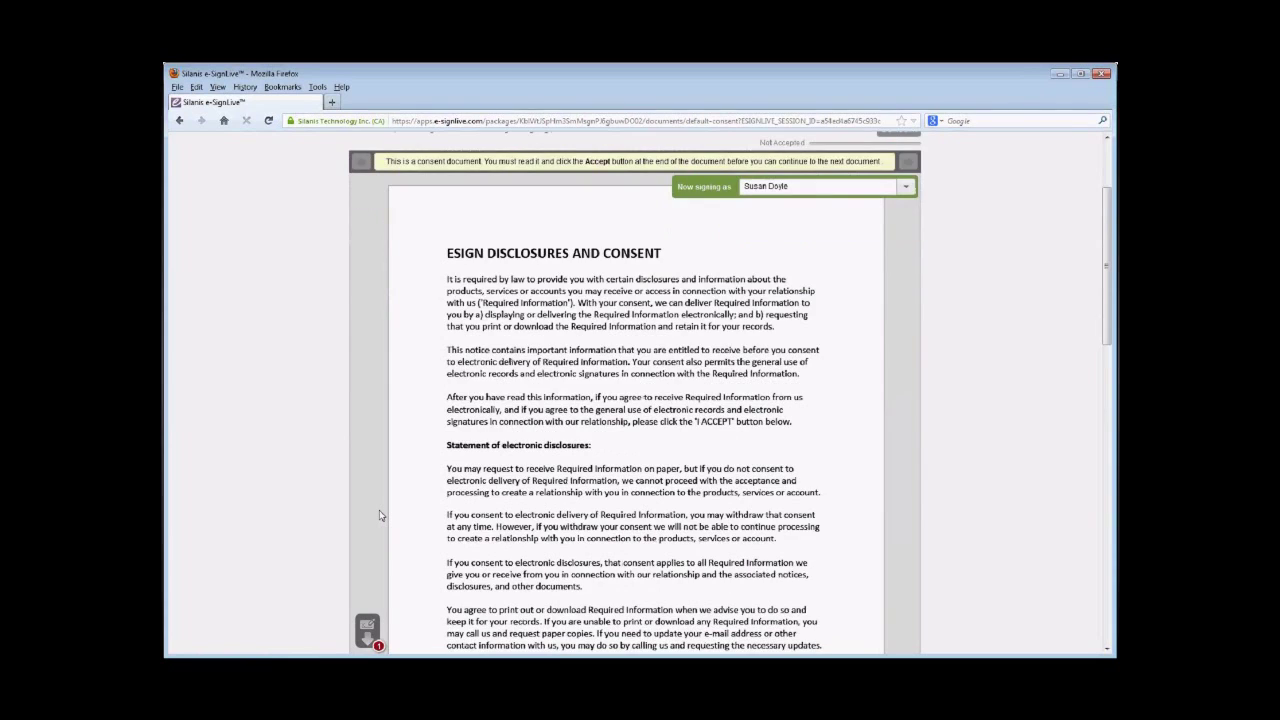
pyautogui.scroll(-1, 380, 515)
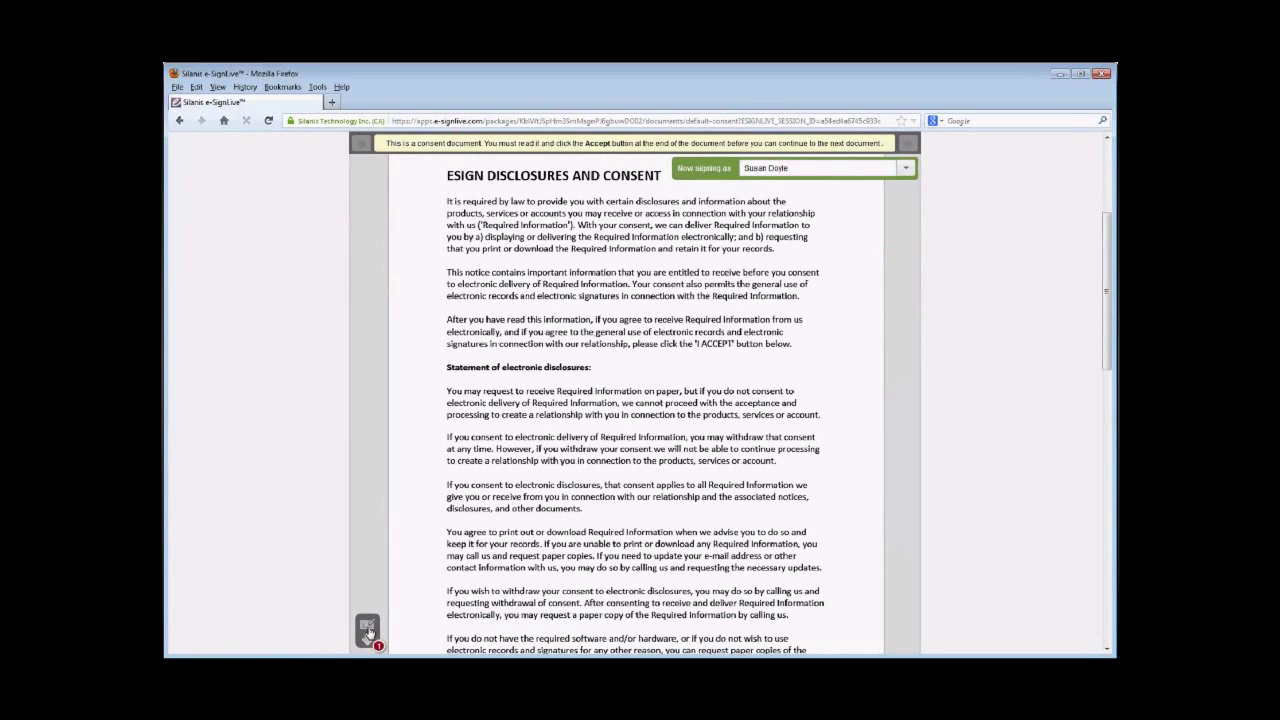
pyautogui.click(368, 630)
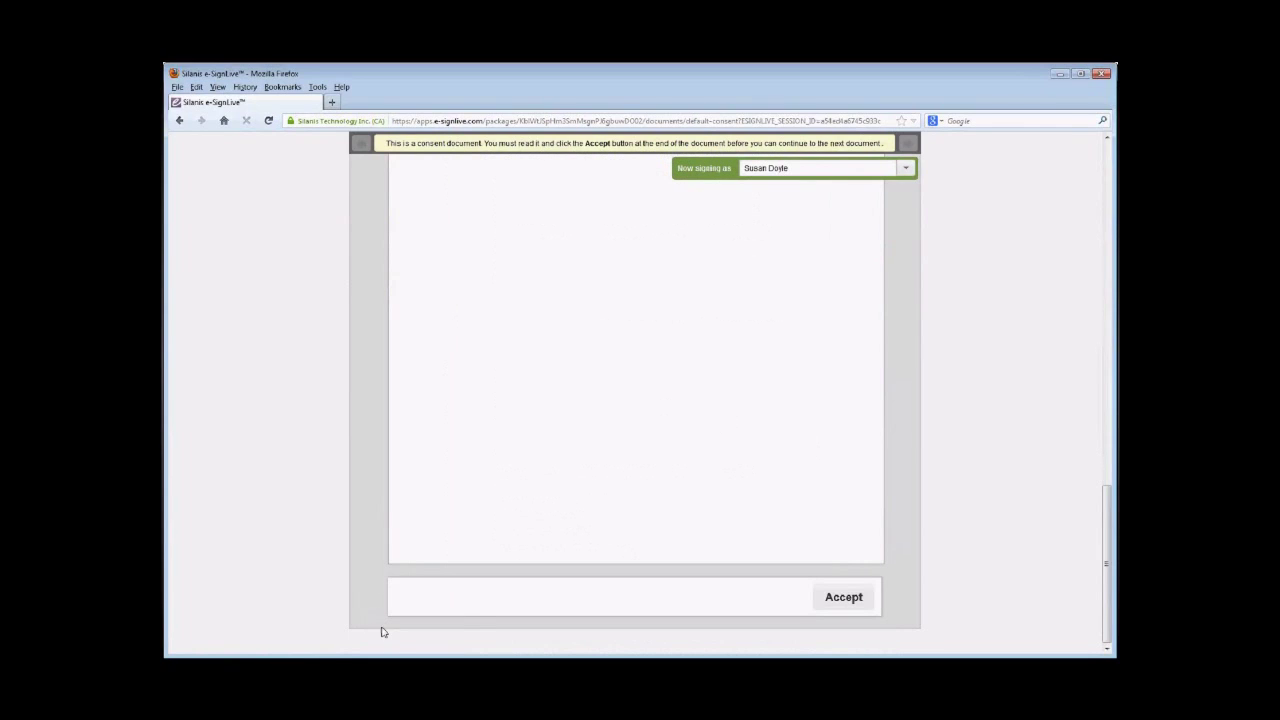
pyautogui.click(838, 599)
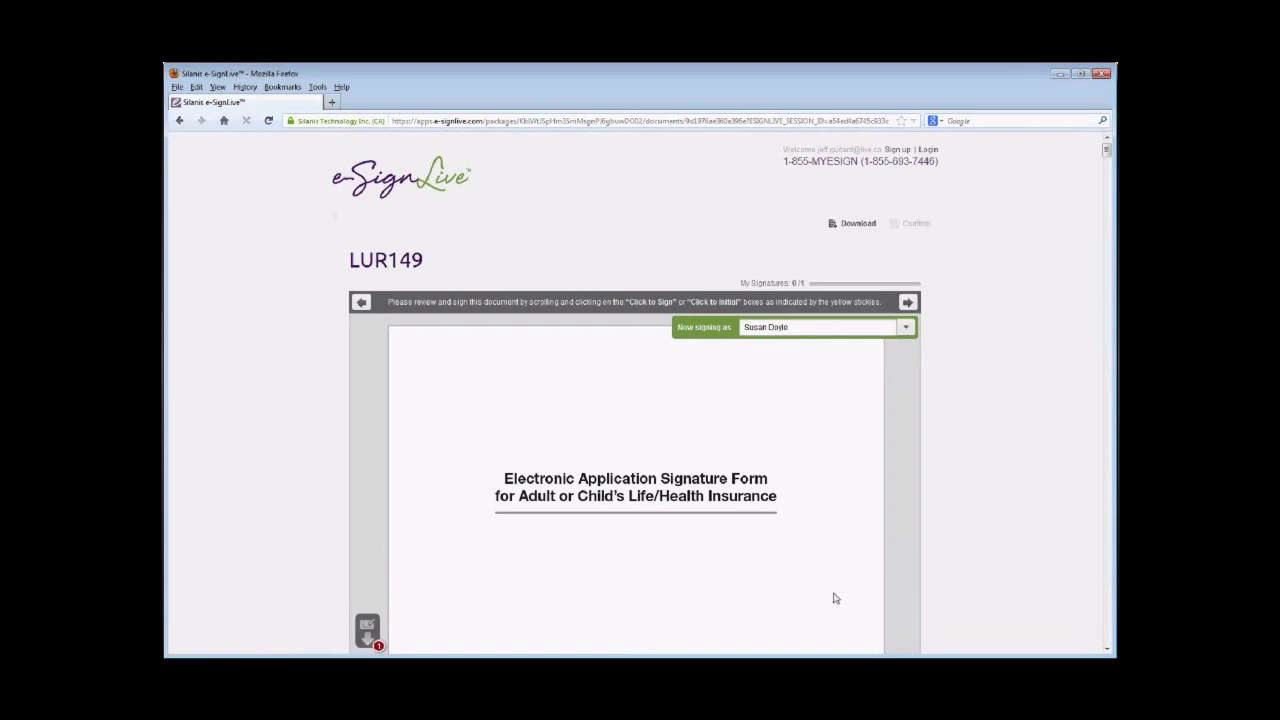
# - Draw Signer 1's signature in the LUR149 Click to Sign field and confirm it
pyautogui.scroll(-5, 652, 543)
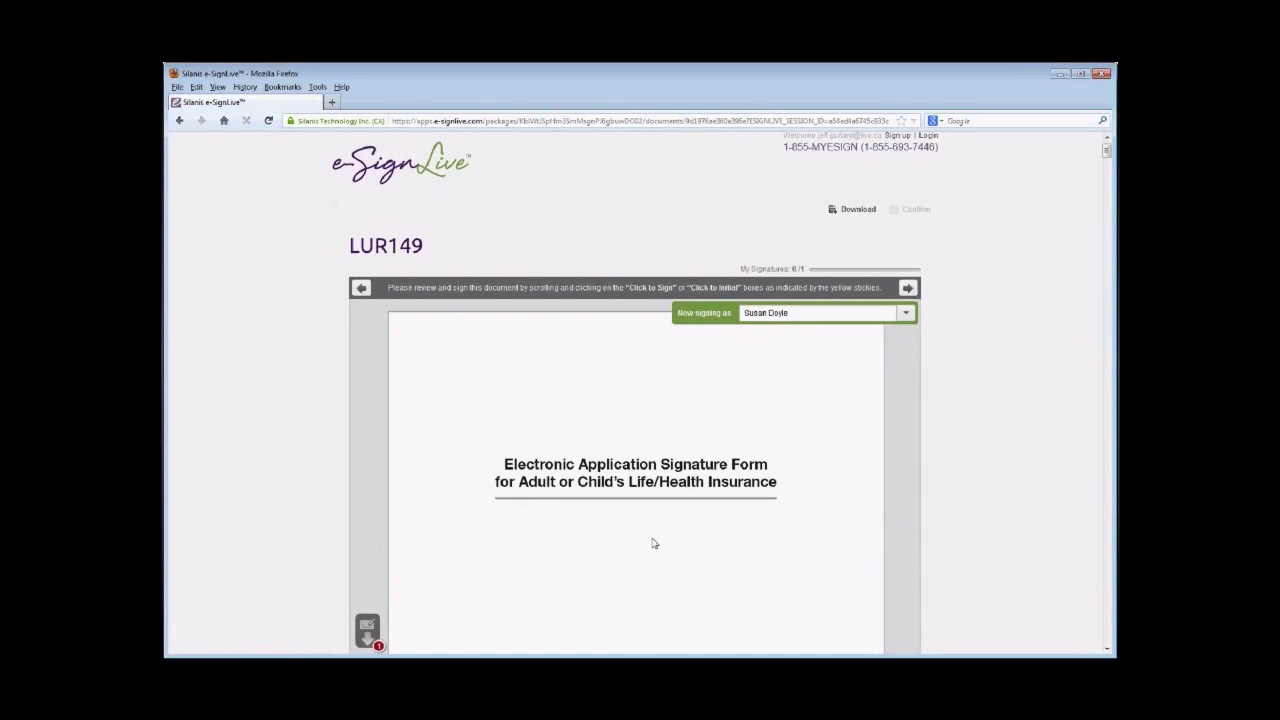
pyautogui.scroll(-4, 652, 543)
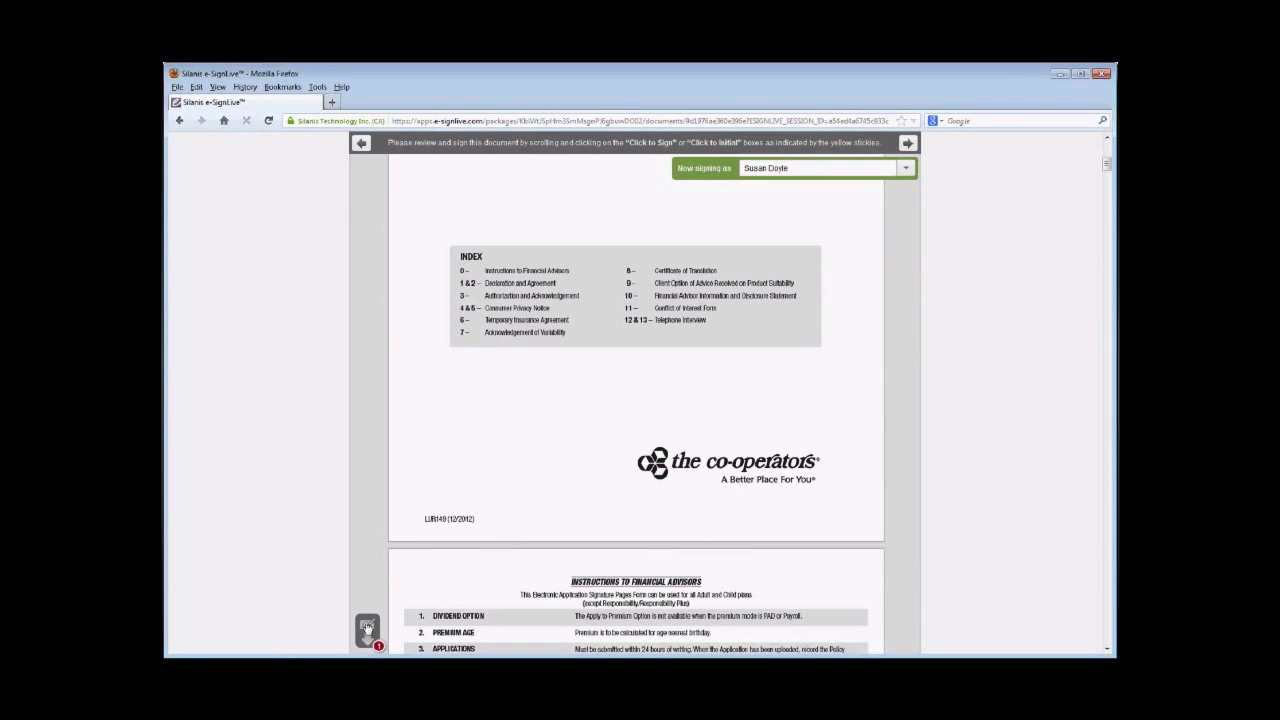
pyautogui.click(367, 627)
pyautogui.click(367, 627)
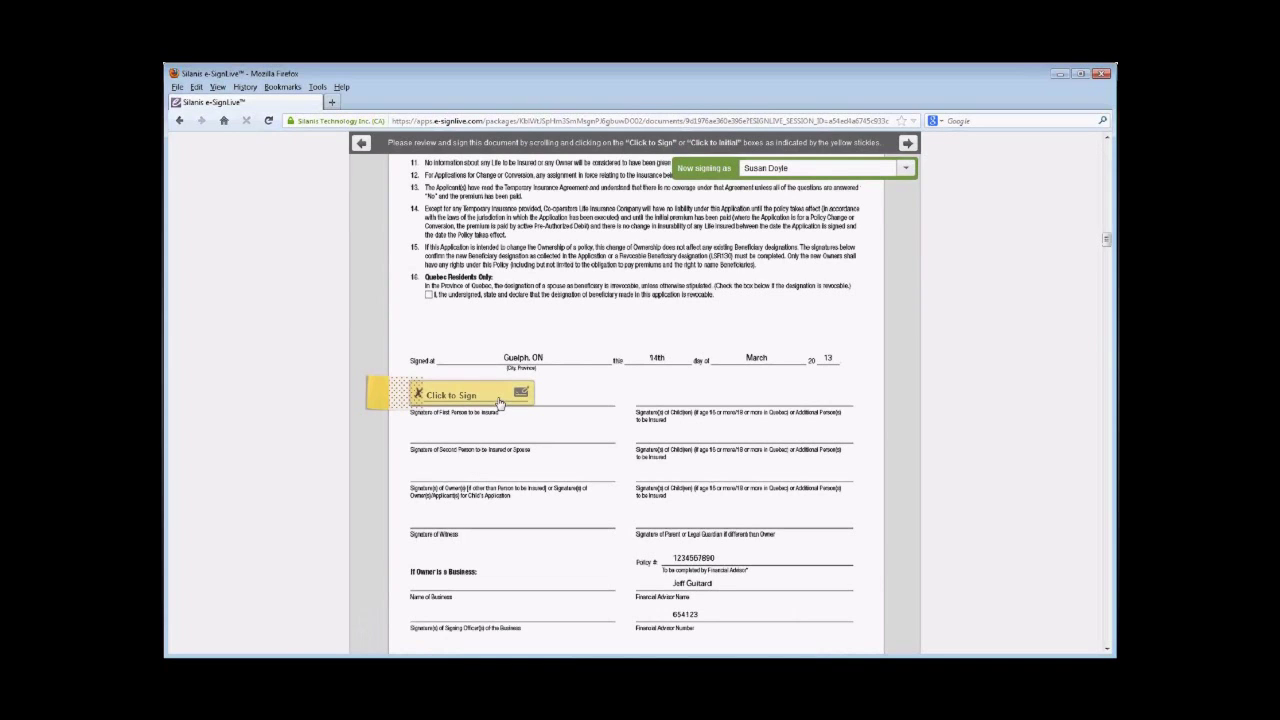
pyautogui.click(499, 400)
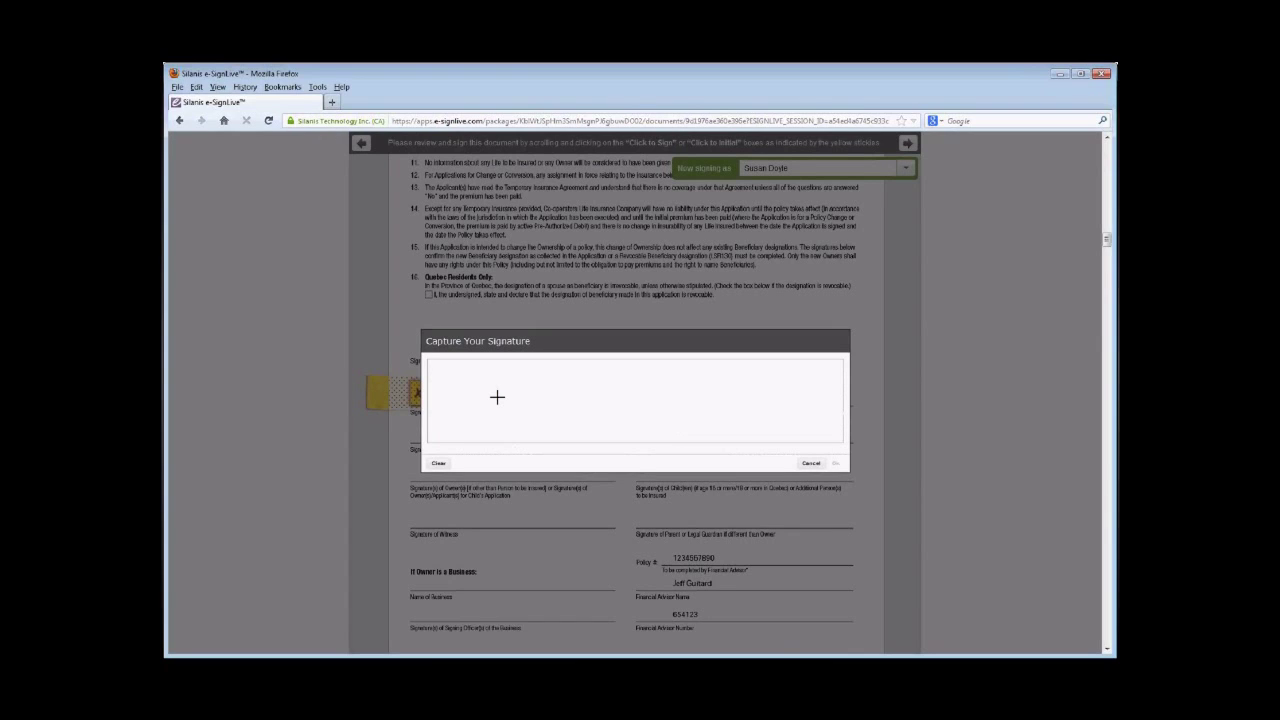
pyautogui.moveTo(514, 385)
pyautogui.mouseDown()
pyautogui.moveTo(494, 386)
pyautogui.moveTo(520, 397)
pyautogui.moveTo(498, 414)
pyautogui.moveTo(575, 388)
pyautogui.moveTo(560, 428)
pyautogui.moveTo(541, 430)
pyautogui.mouseUp()
pyautogui.click(835, 464)
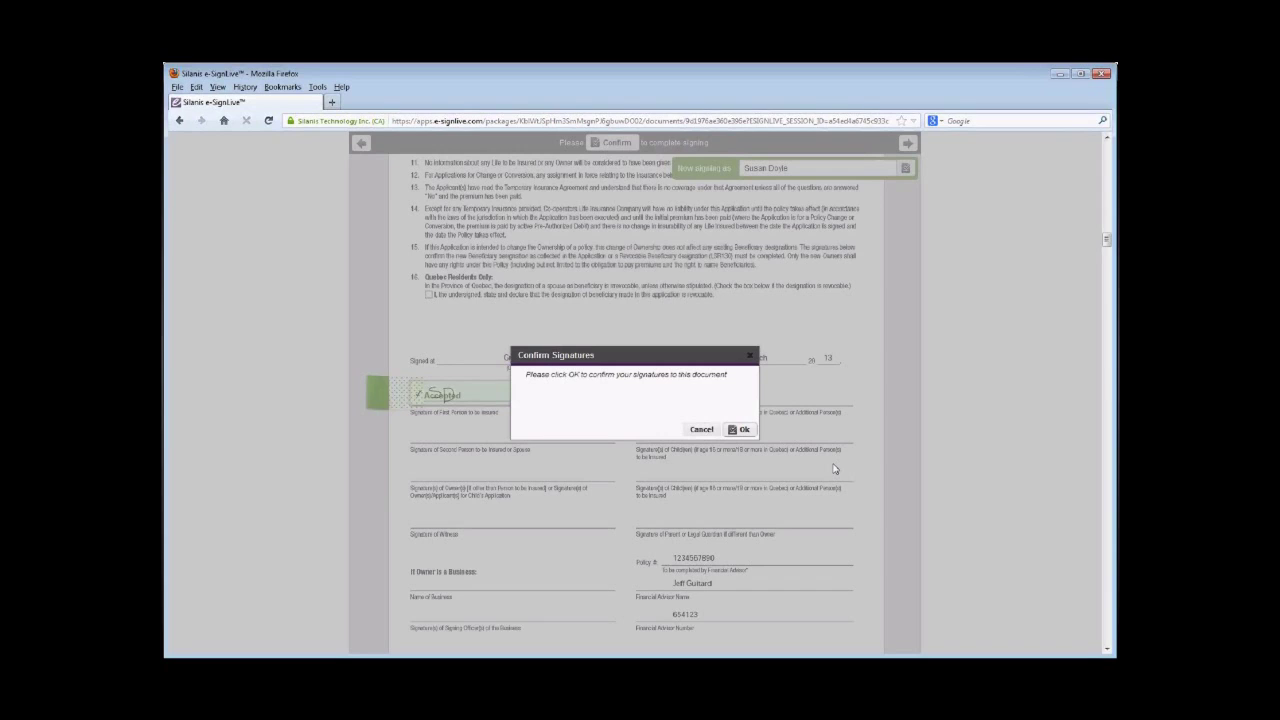
pyautogui.click(743, 430)
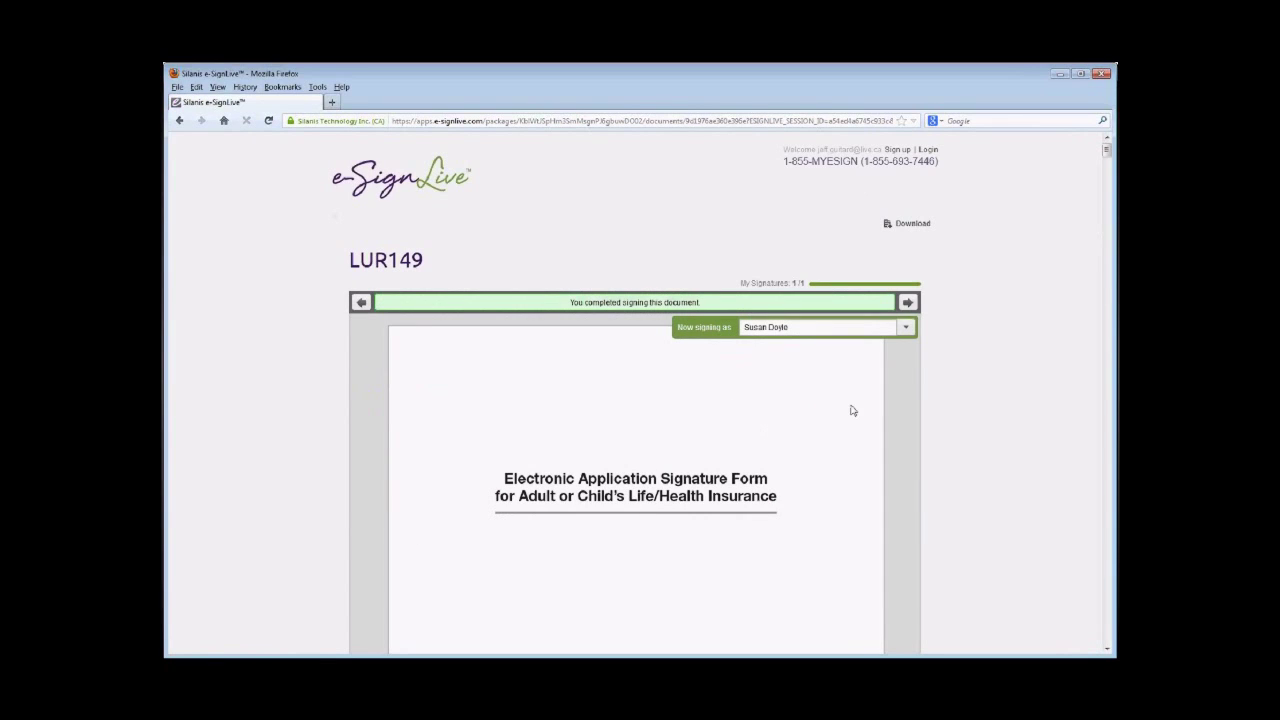
# - Switch the signing session to Signer 2 and confirm their identity
pyautogui.click(906, 328)
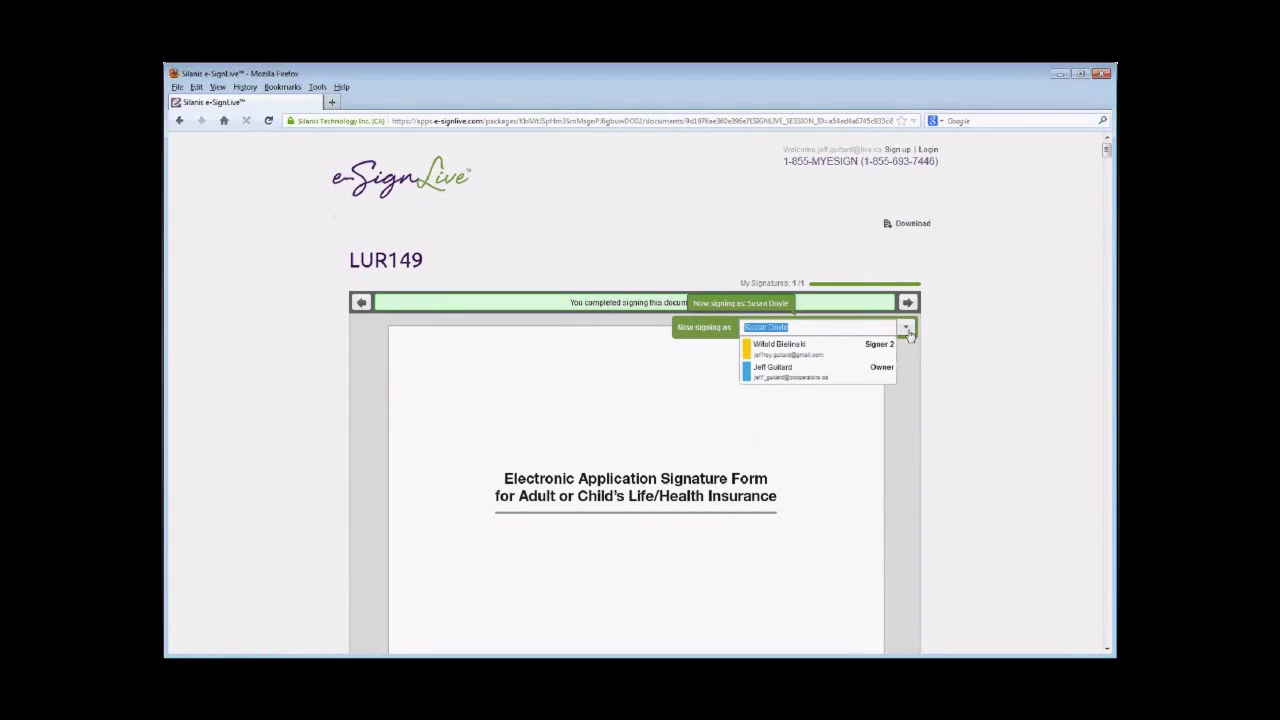
pyautogui.click(792, 348)
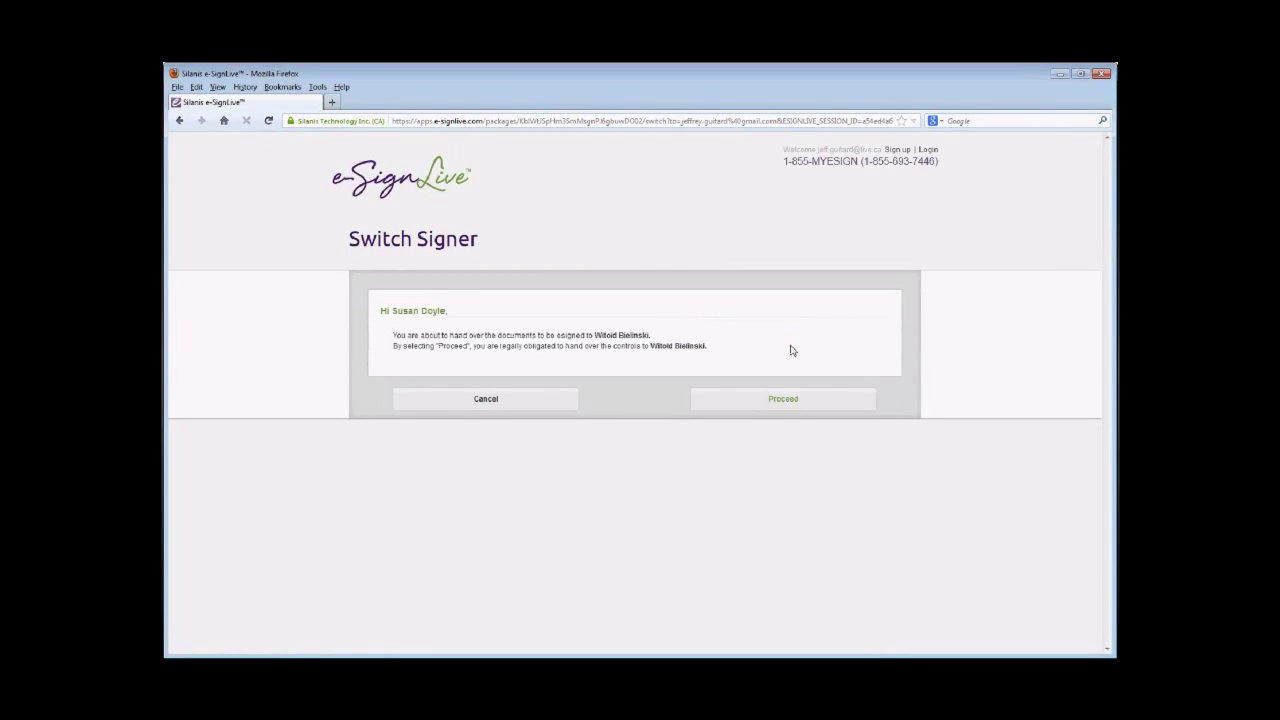
pyautogui.click(799, 405)
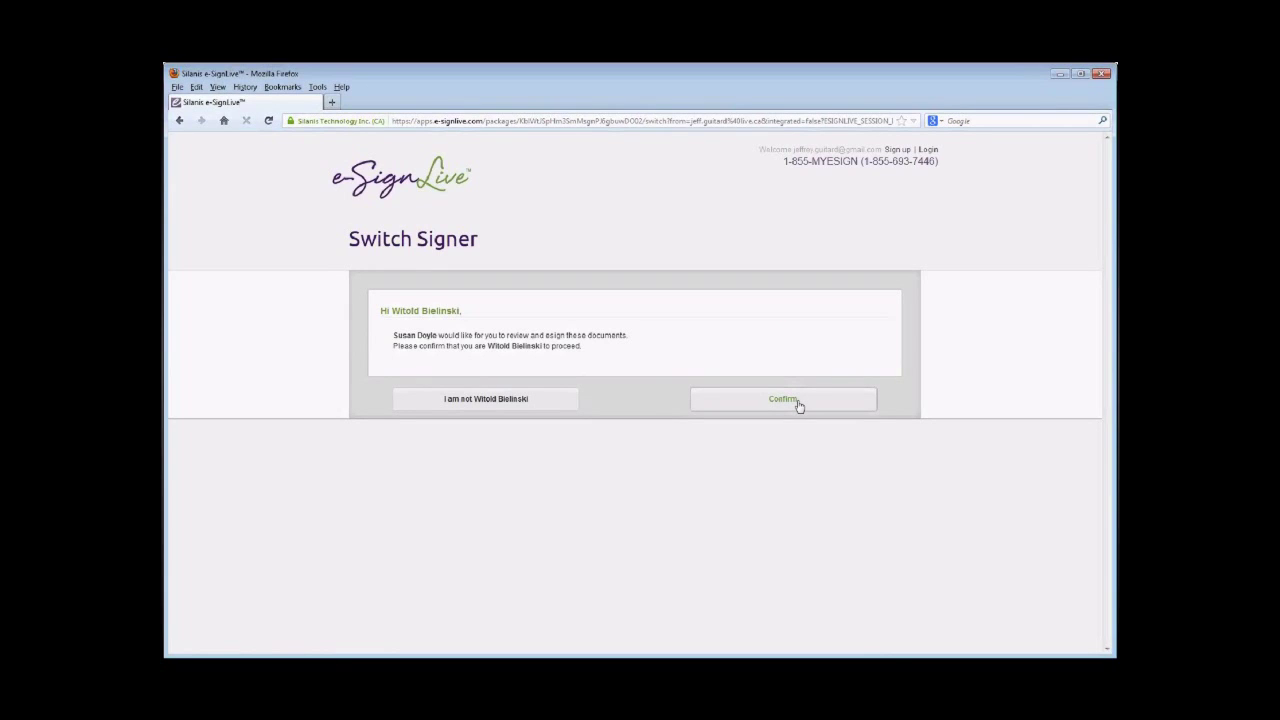
pyautogui.click(798, 403)
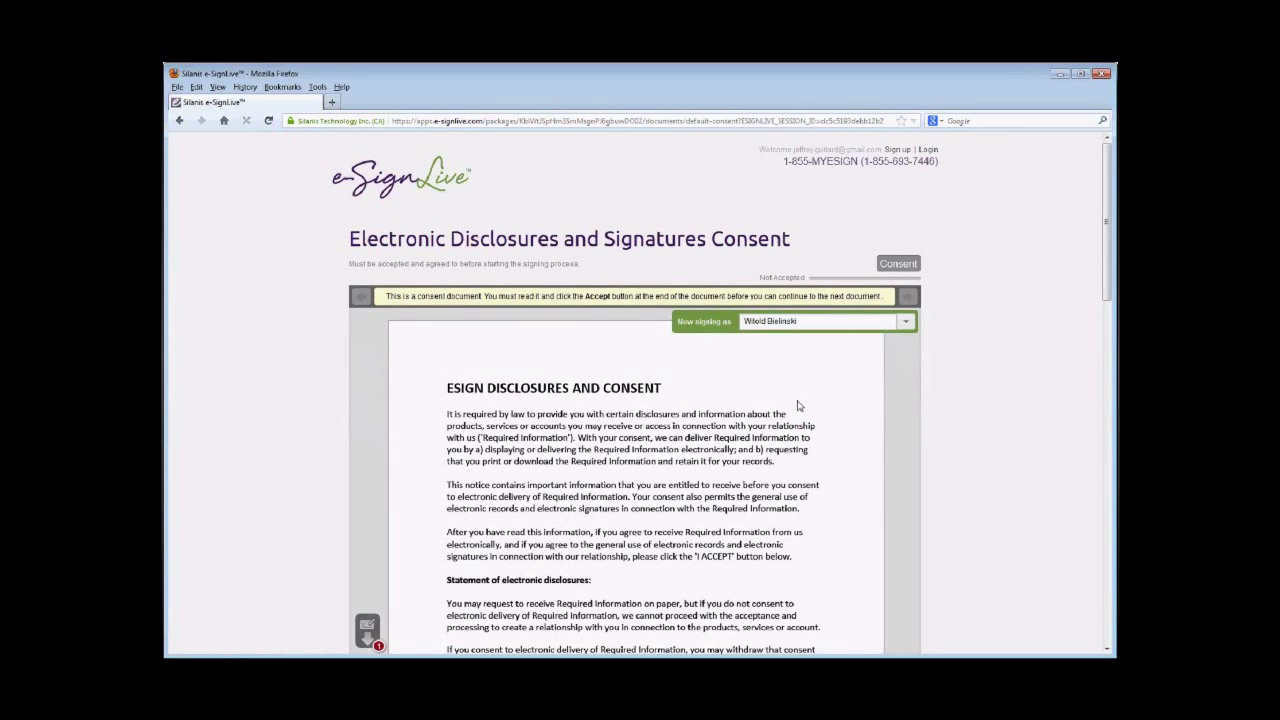
# - Go to the end of the consent document and accept it for Signer 2
pyautogui.click(370, 628)
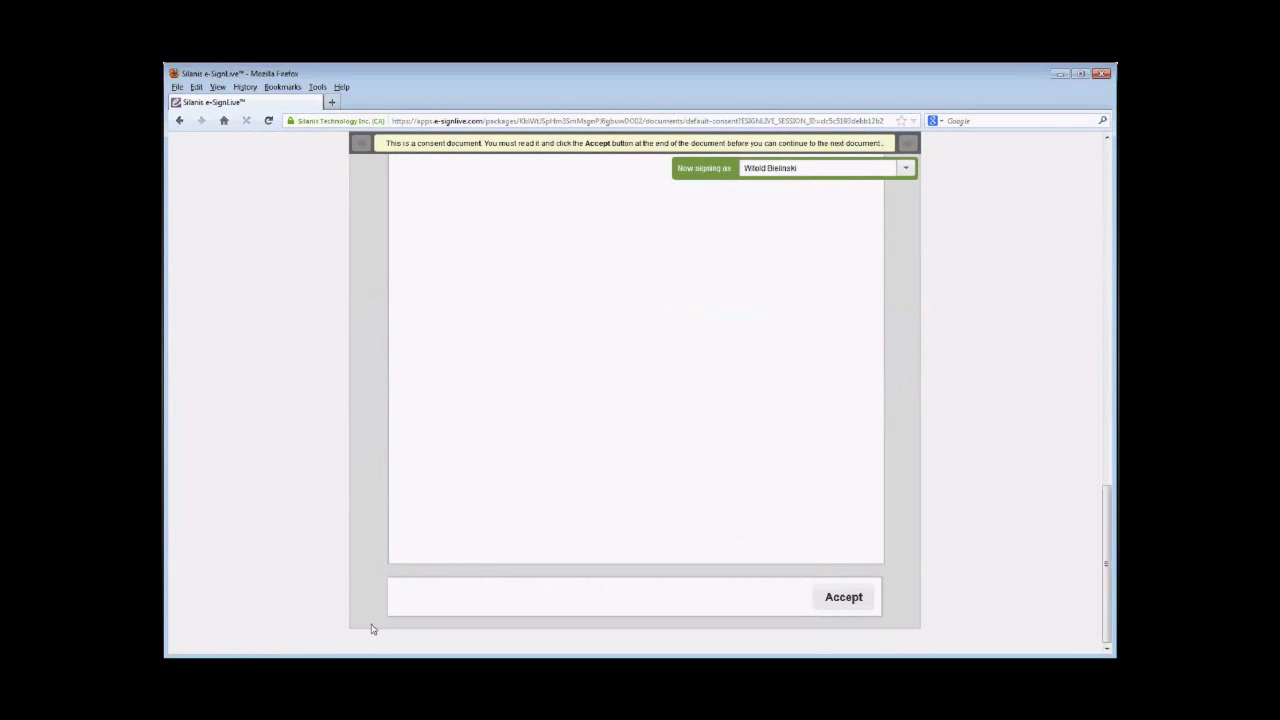
pyautogui.click(823, 599)
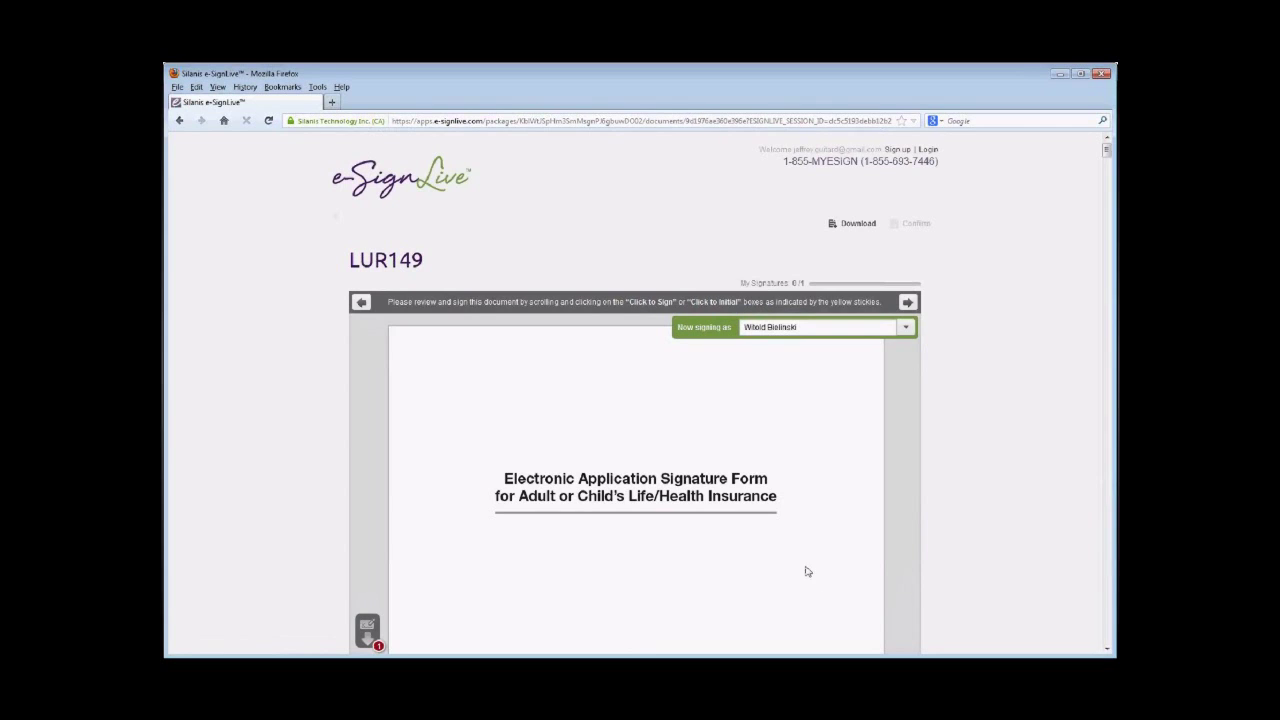
# - Draw Signer 2's signature at the LUR149 signature line and confirm it
pyautogui.scroll(-5, 808, 438)
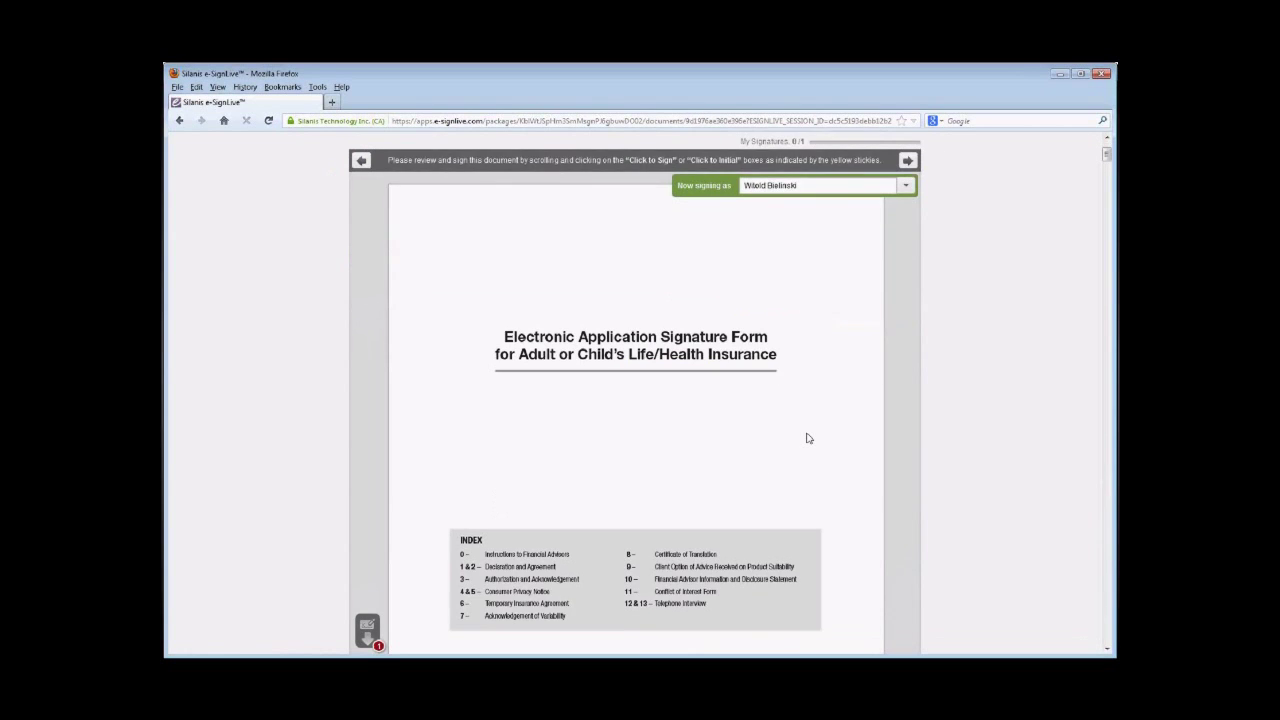
pyautogui.scroll(-2, 808, 438)
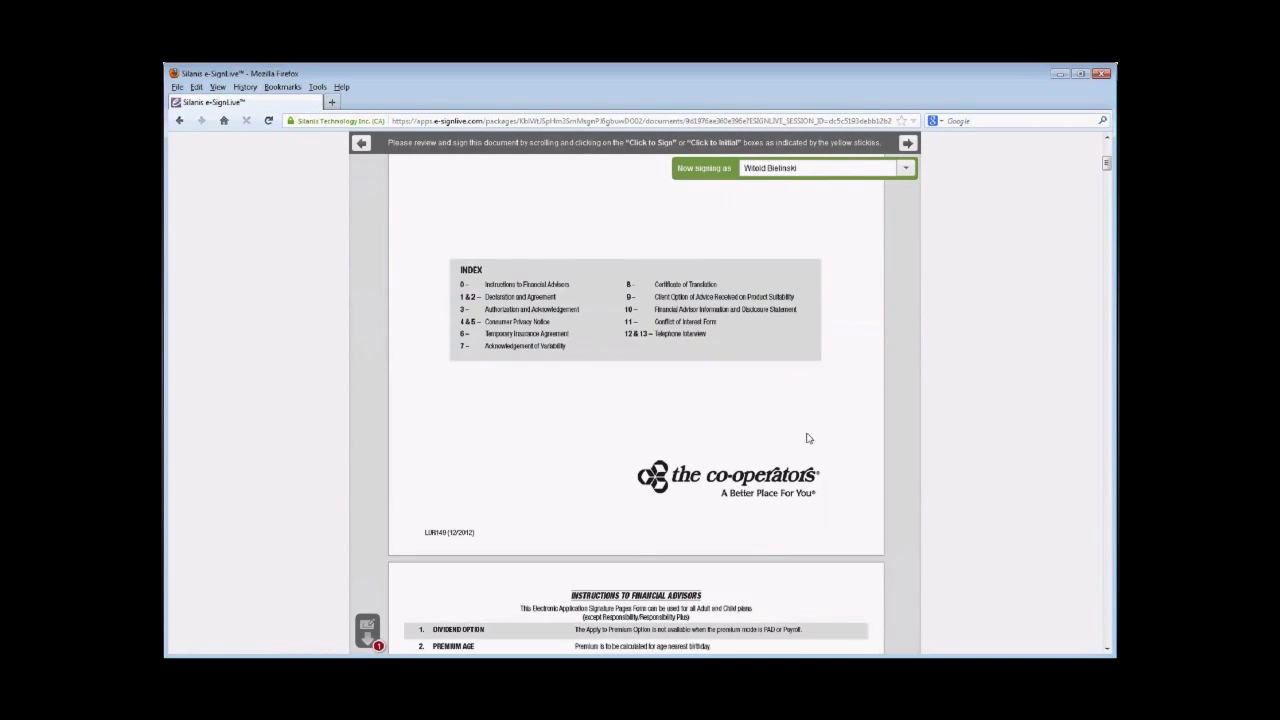
pyautogui.click(377, 637)
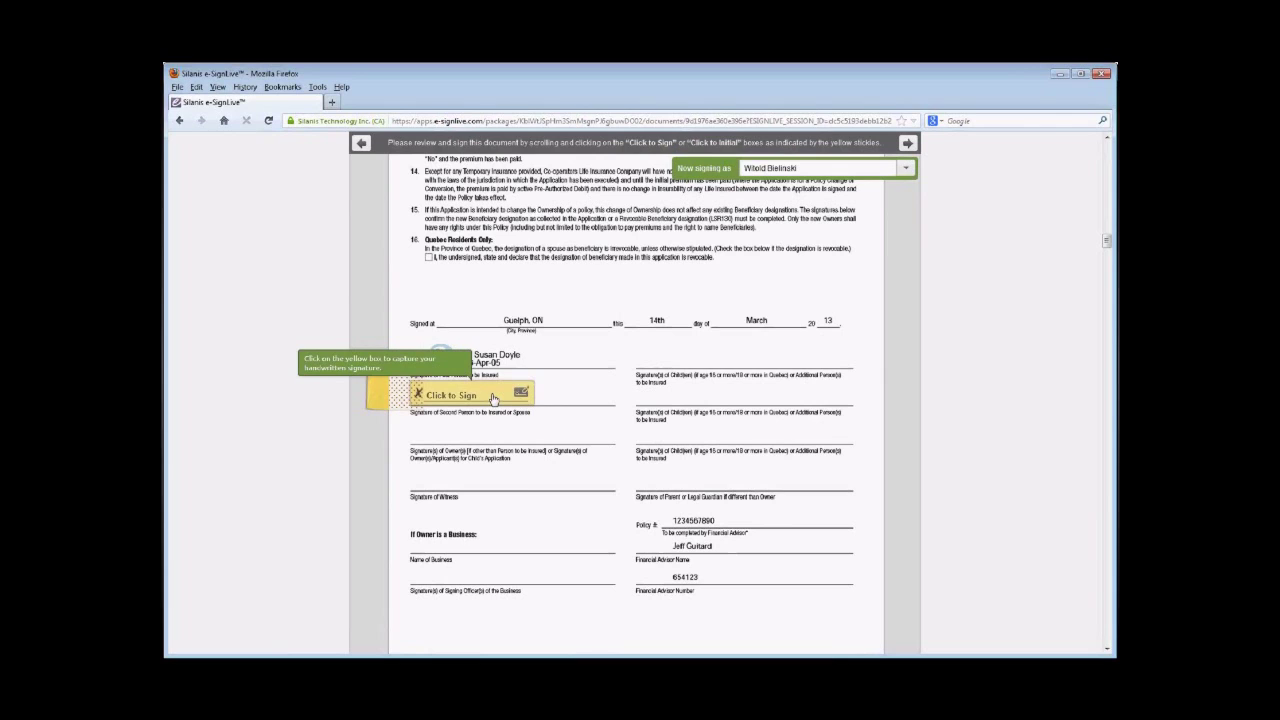
pyautogui.click(493, 399)
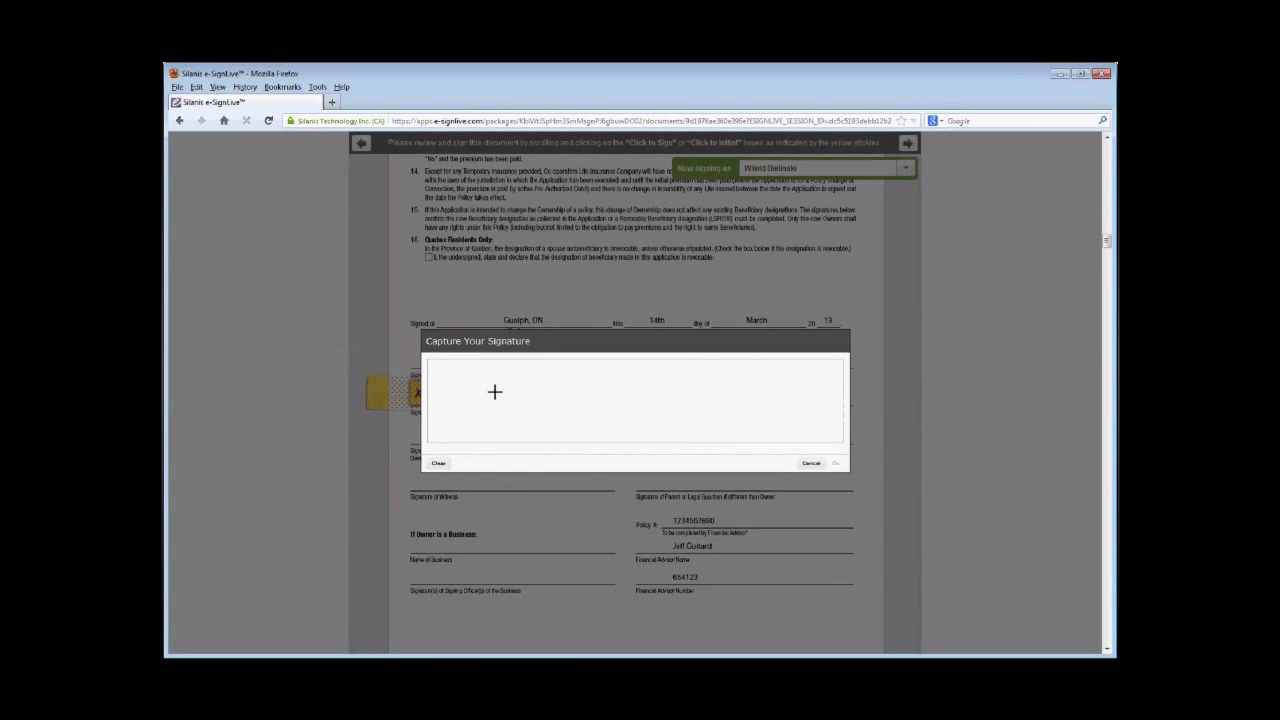
pyautogui.moveTo(500, 383)
pyautogui.mouseDown()
pyautogui.moveTo(525, 420)
pyautogui.moveTo(534, 388)
pyautogui.moveTo(540, 425)
pyautogui.moveTo(552, 384)
pyautogui.moveTo(541, 408)
pyautogui.moveTo(553, 425)
pyautogui.moveTo(541, 426)
pyautogui.mouseUp()
pyautogui.click(835, 464)
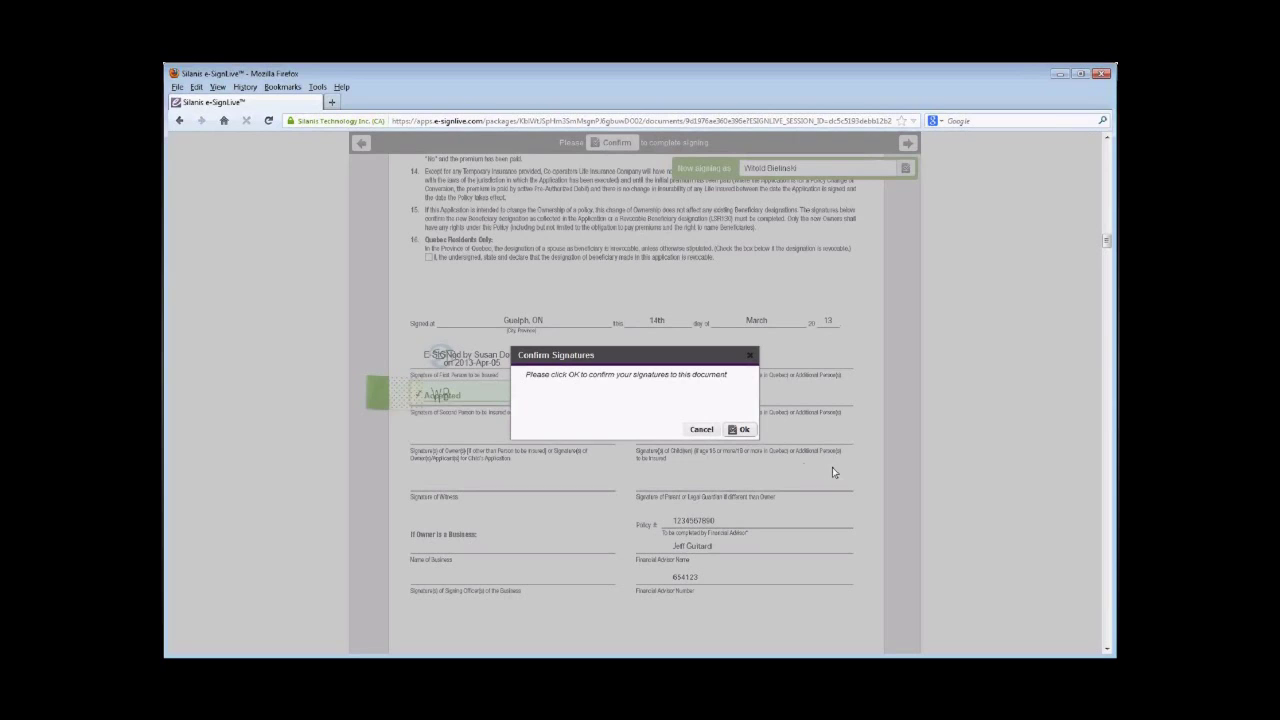
pyautogui.click(741, 430)
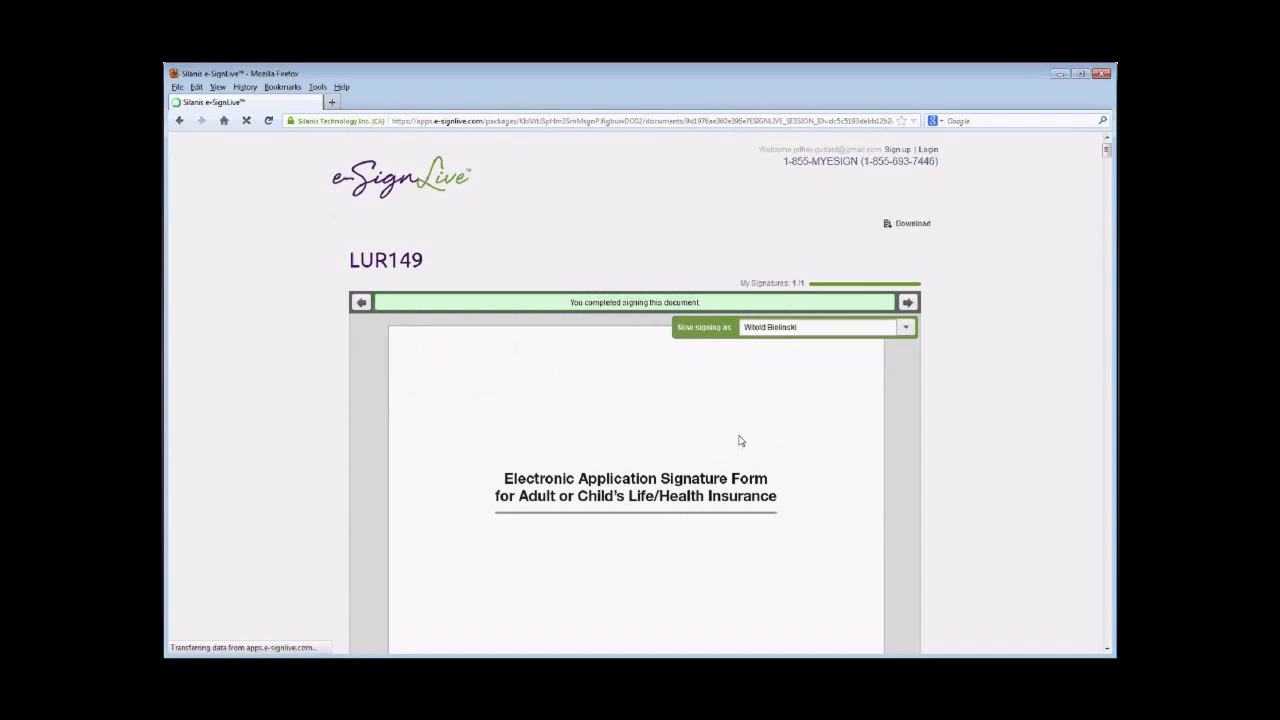
# - Switch the signing session to the package owner and confirm the owner's identity
pyautogui.click(909, 332)
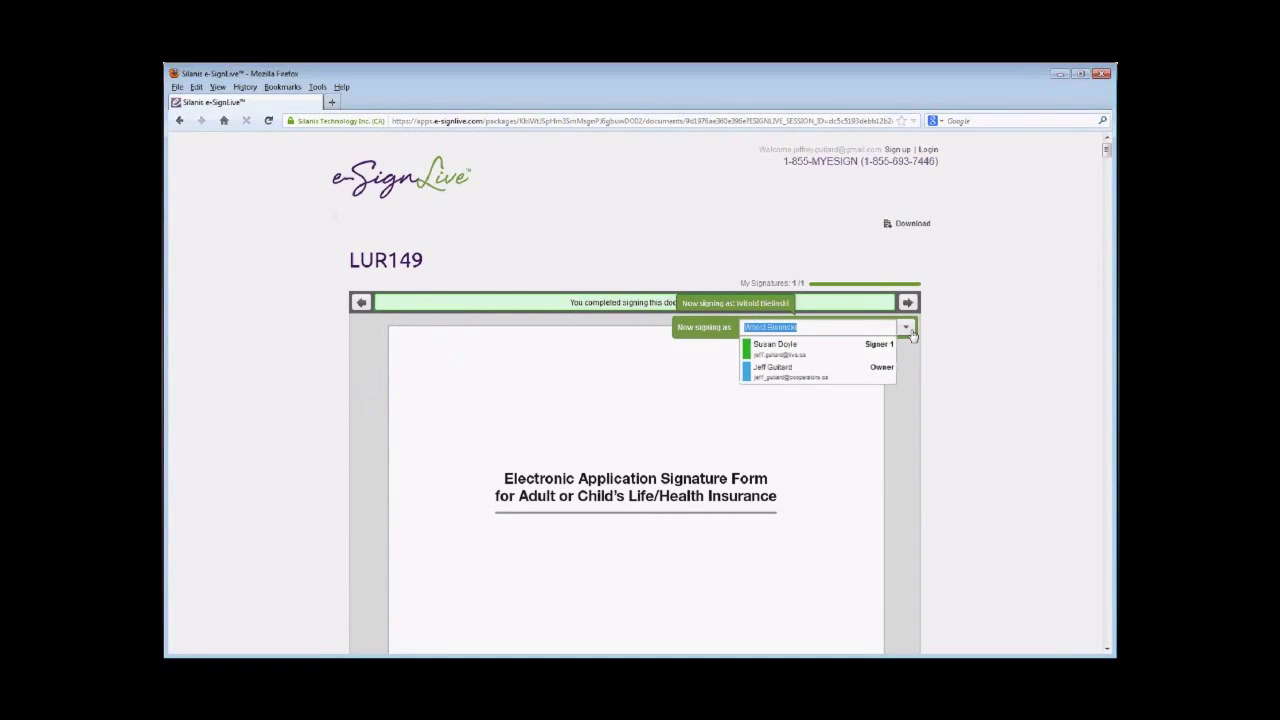
pyautogui.click(786, 373)
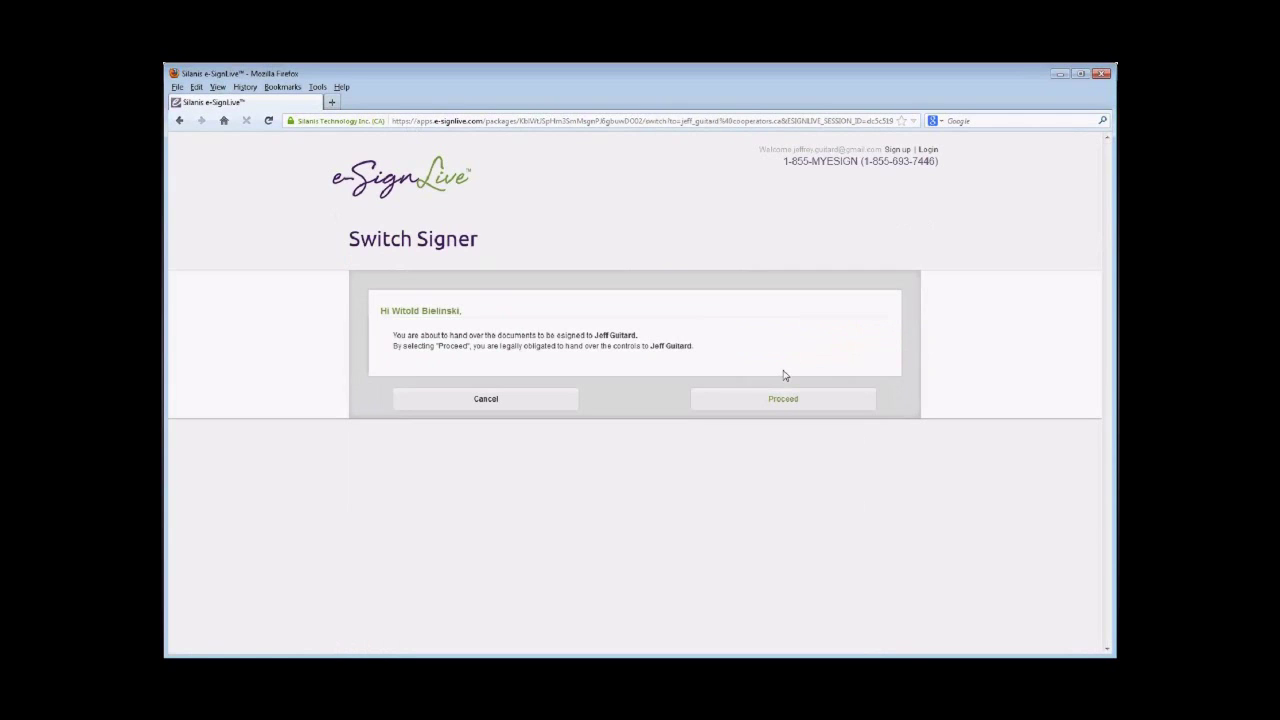
pyautogui.click(786, 400)
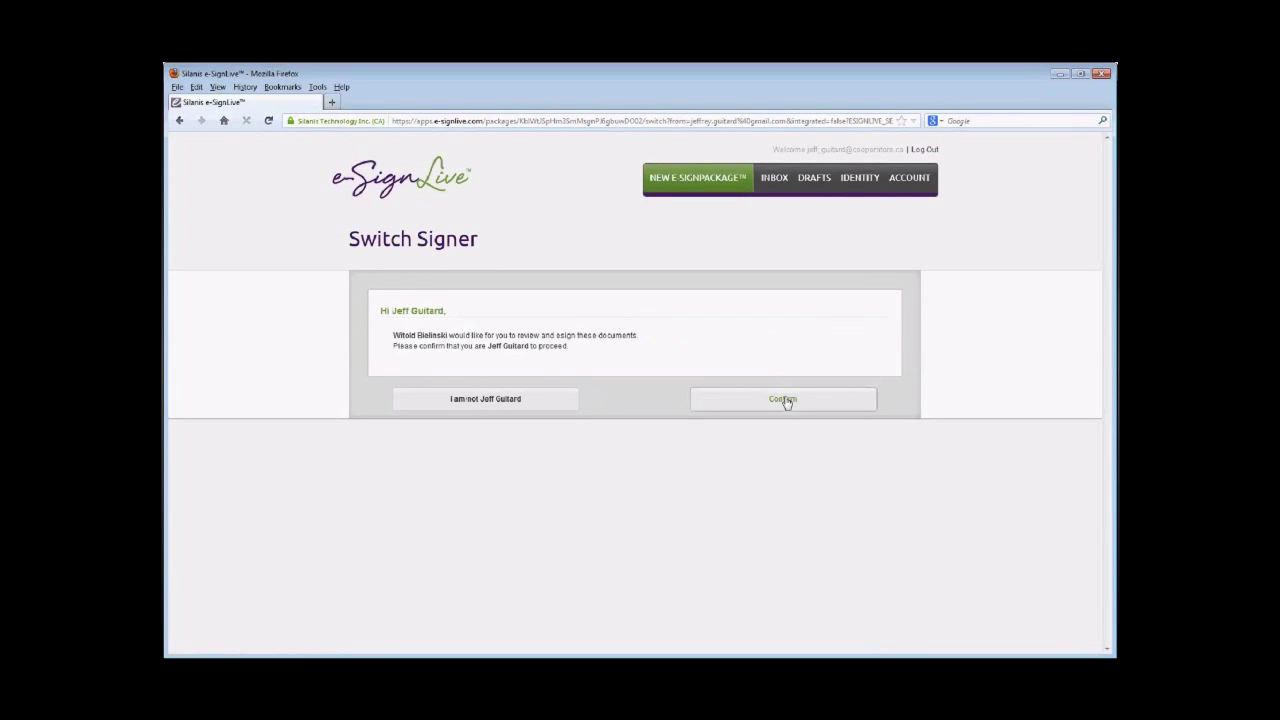
pyautogui.click(784, 399)
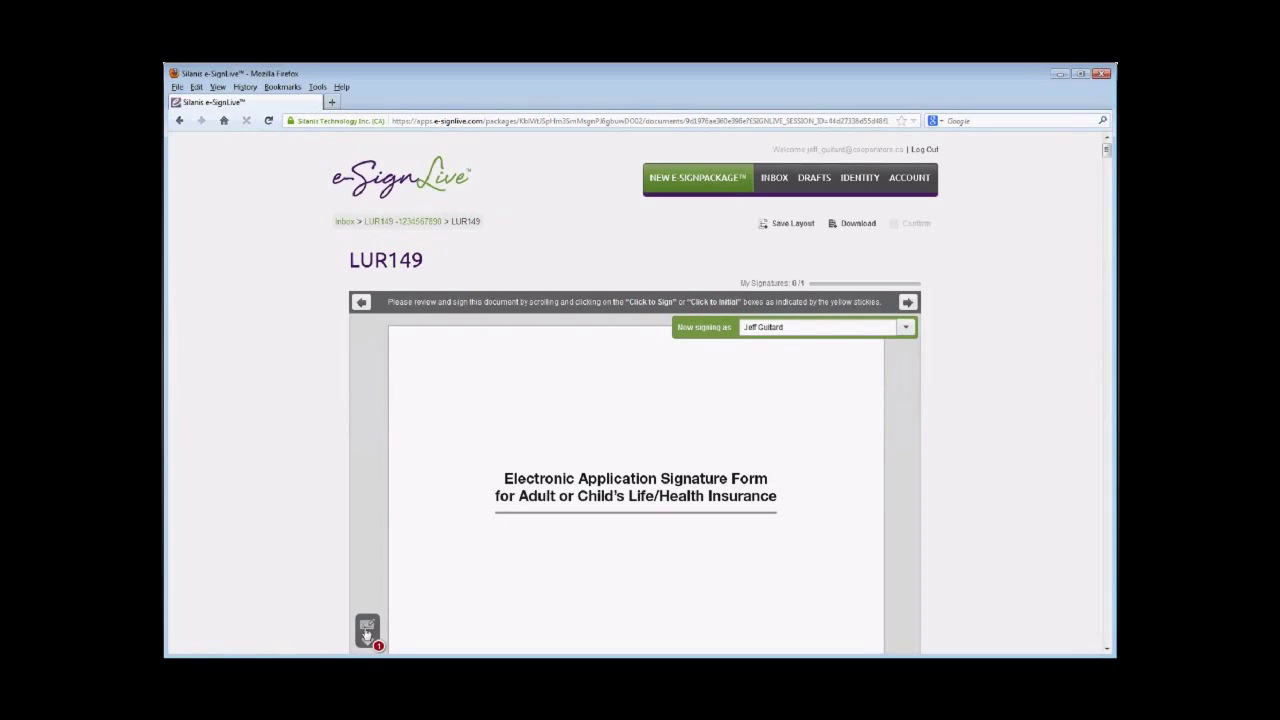
# - Draw the owner's two-stroke signature on the LUR149 form and confirm it
pyautogui.click(366, 633)
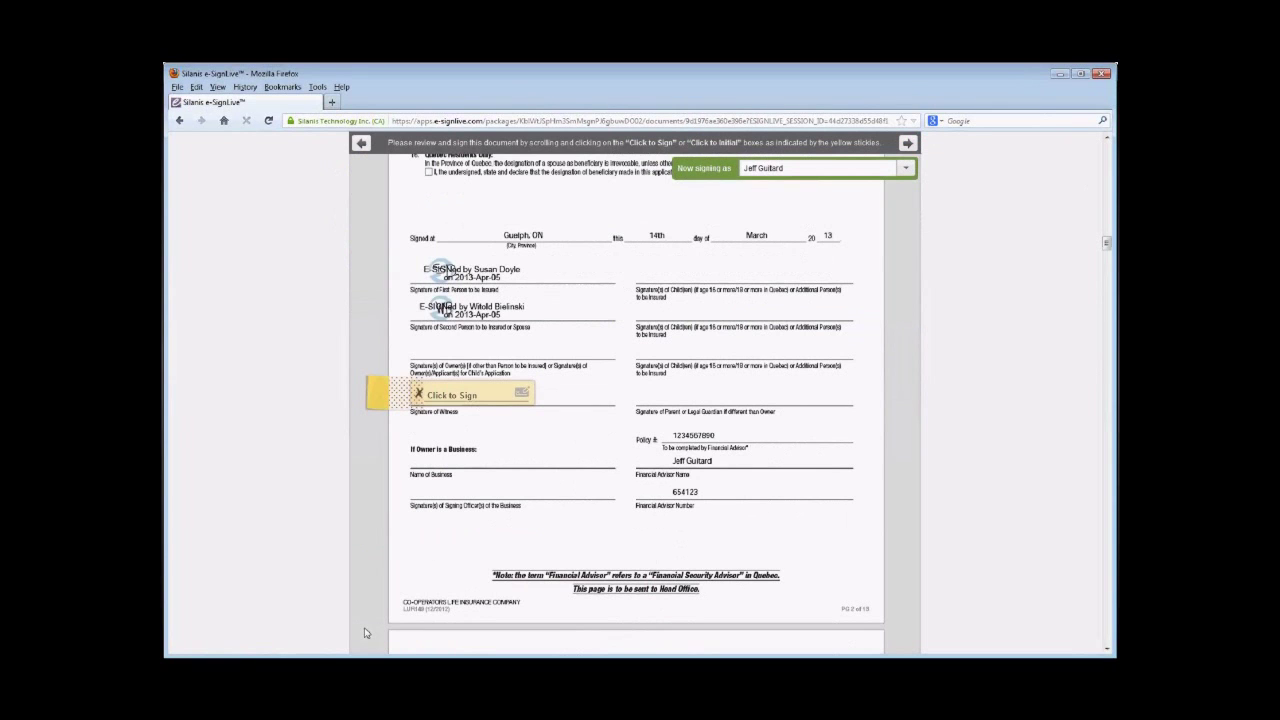
pyautogui.click(447, 398)
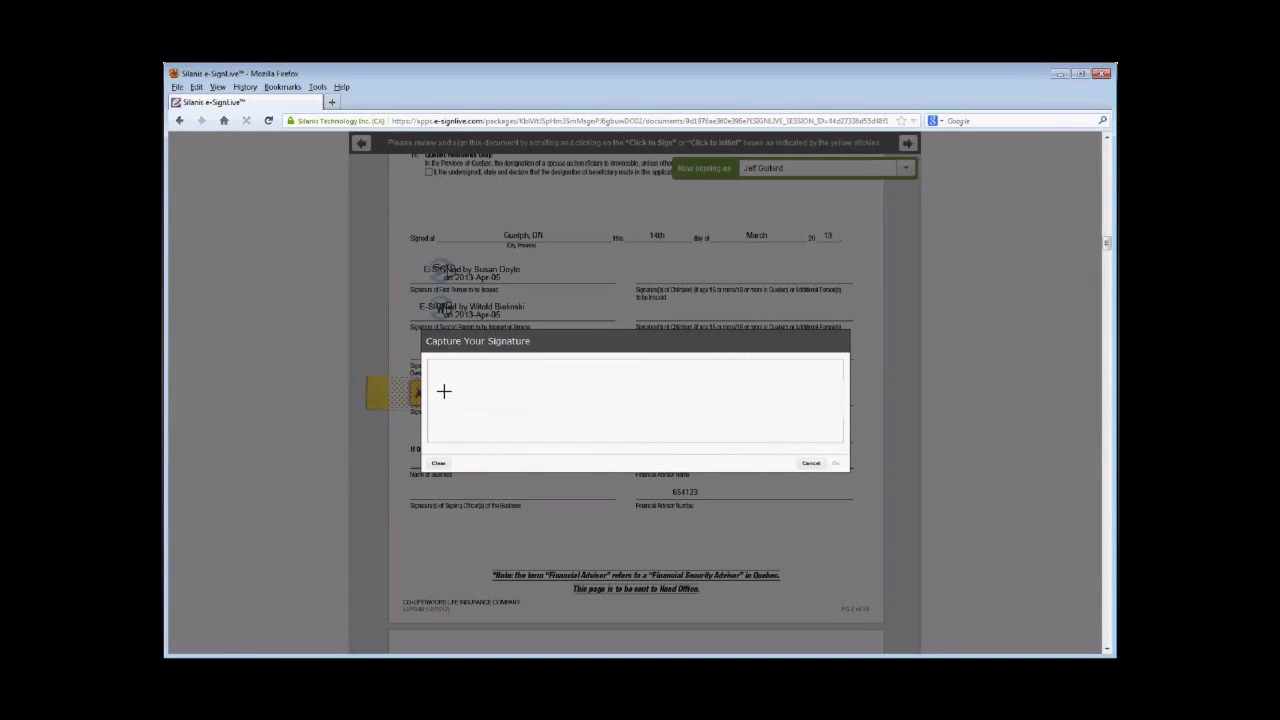
pyautogui.moveTo(480, 400)
pyautogui.mouseDown()
pyautogui.moveTo(480, 374)
pyautogui.moveTo(480, 420)
pyautogui.moveTo(503, 366)
pyautogui.moveTo(514, 424)
pyautogui.moveTo(532, 406)
pyautogui.mouseUp()
pyautogui.moveTo(456, 396); pyautogui.dragTo(532, 397)
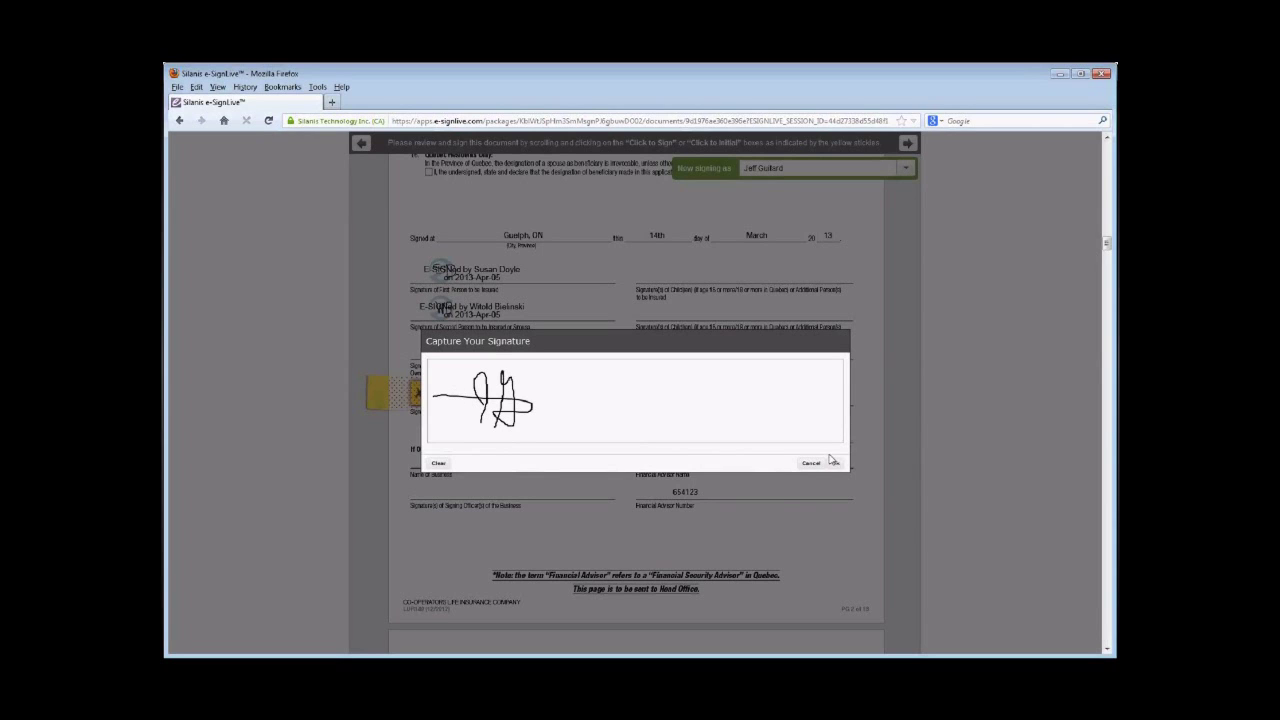
pyautogui.click(836, 463)
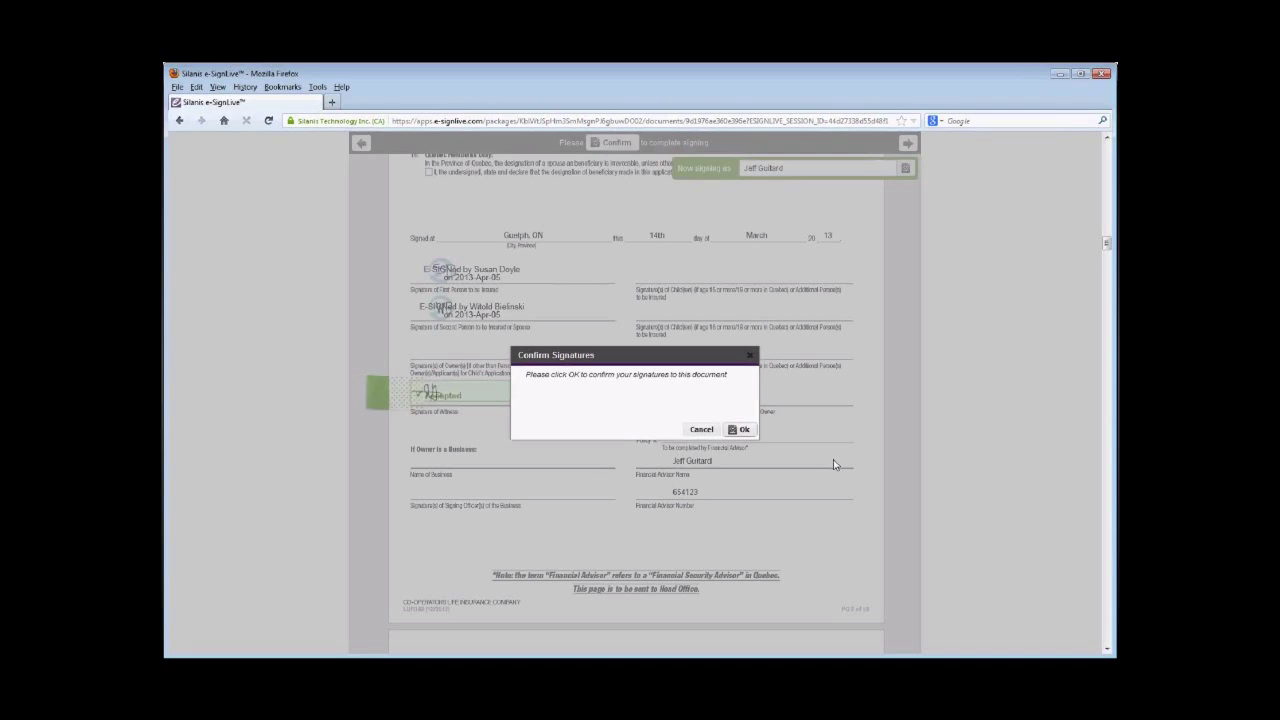
pyautogui.click(744, 430)
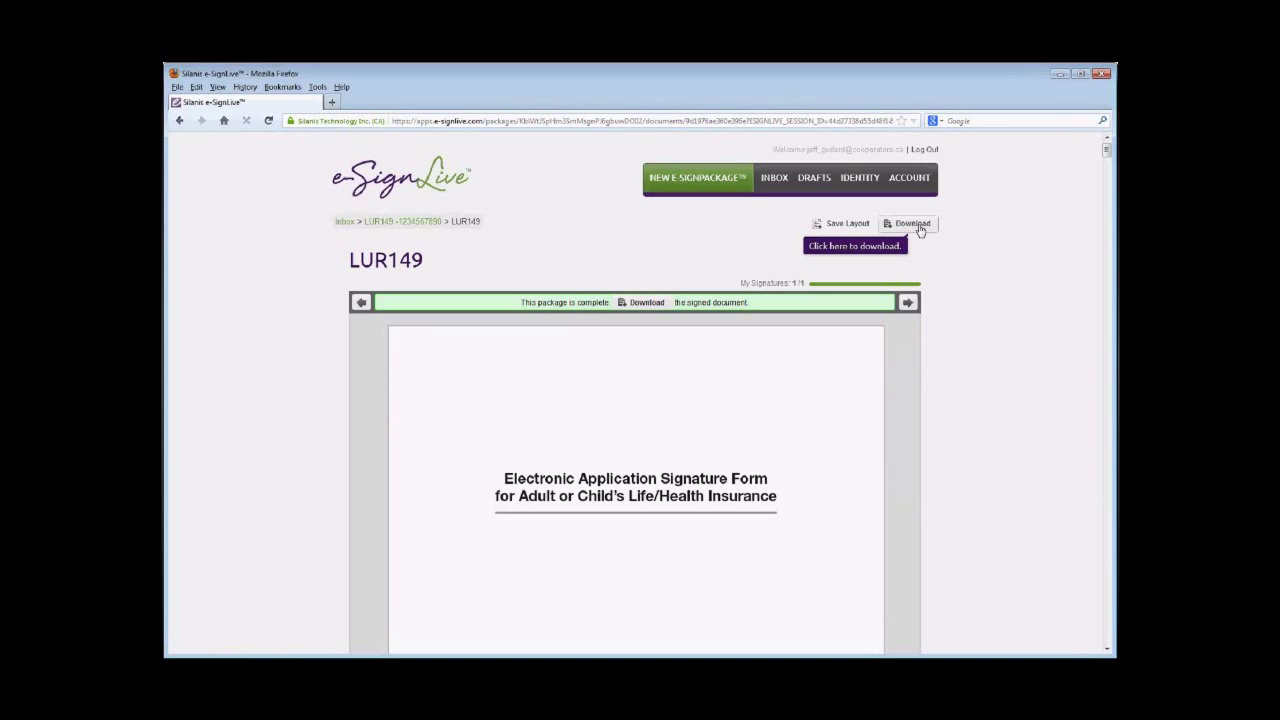
# - Go to the INBOX and log in with the account e-mail and password
pyautogui.click(775, 178)
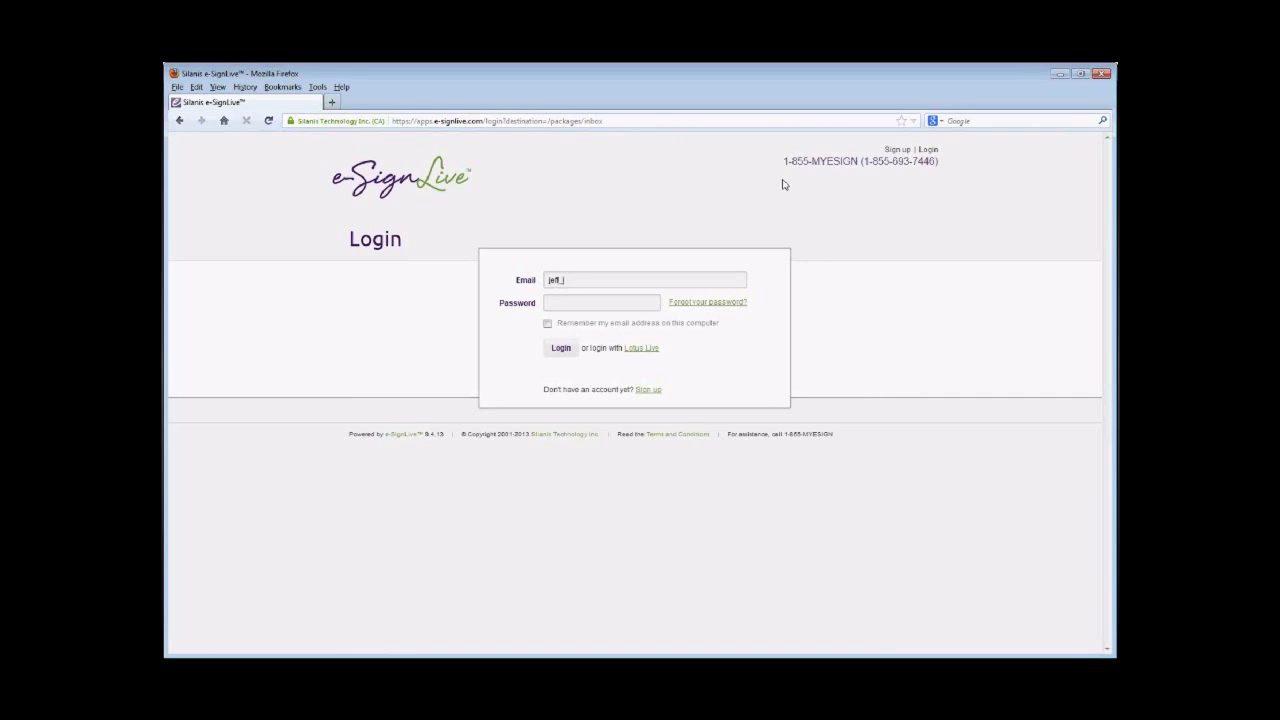
pyautogui.write('•••••')
pyautogui.write('•••')
pyautogui.press('Return')
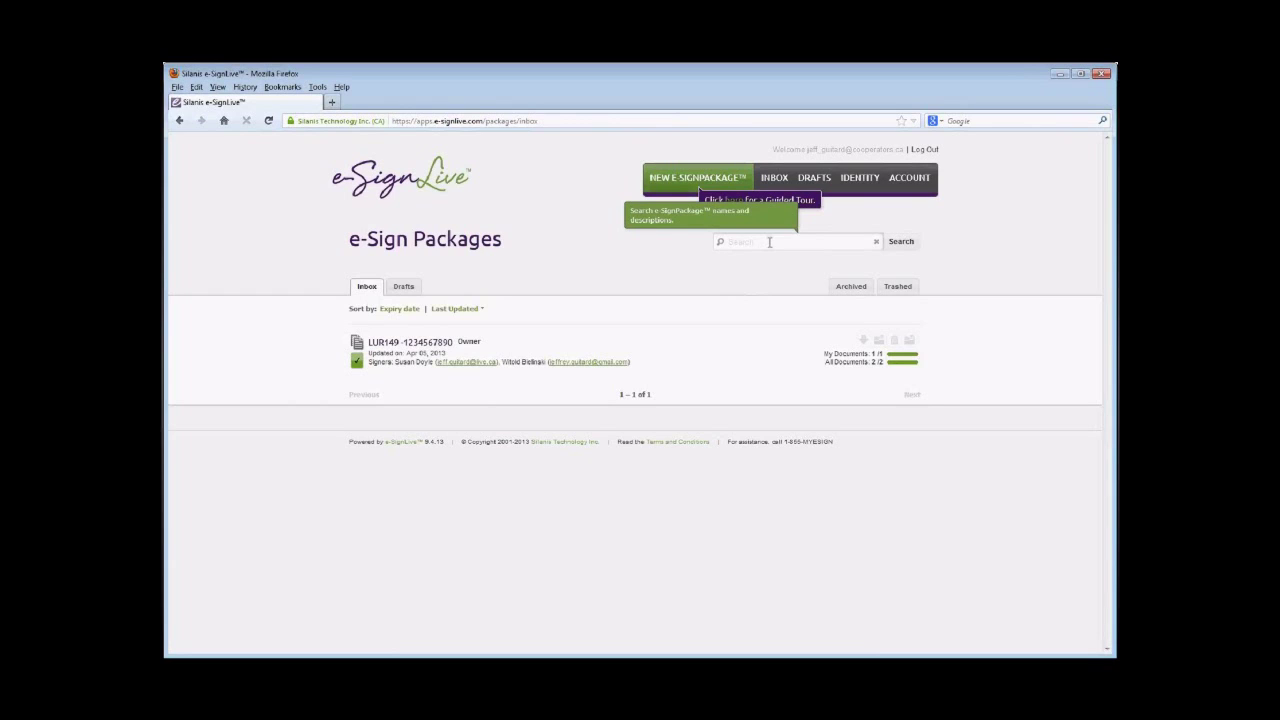
# - Download the LUR149 package's evidence-summary.pdf and open it in Adobe Reader
pyautogui.click(446, 349)
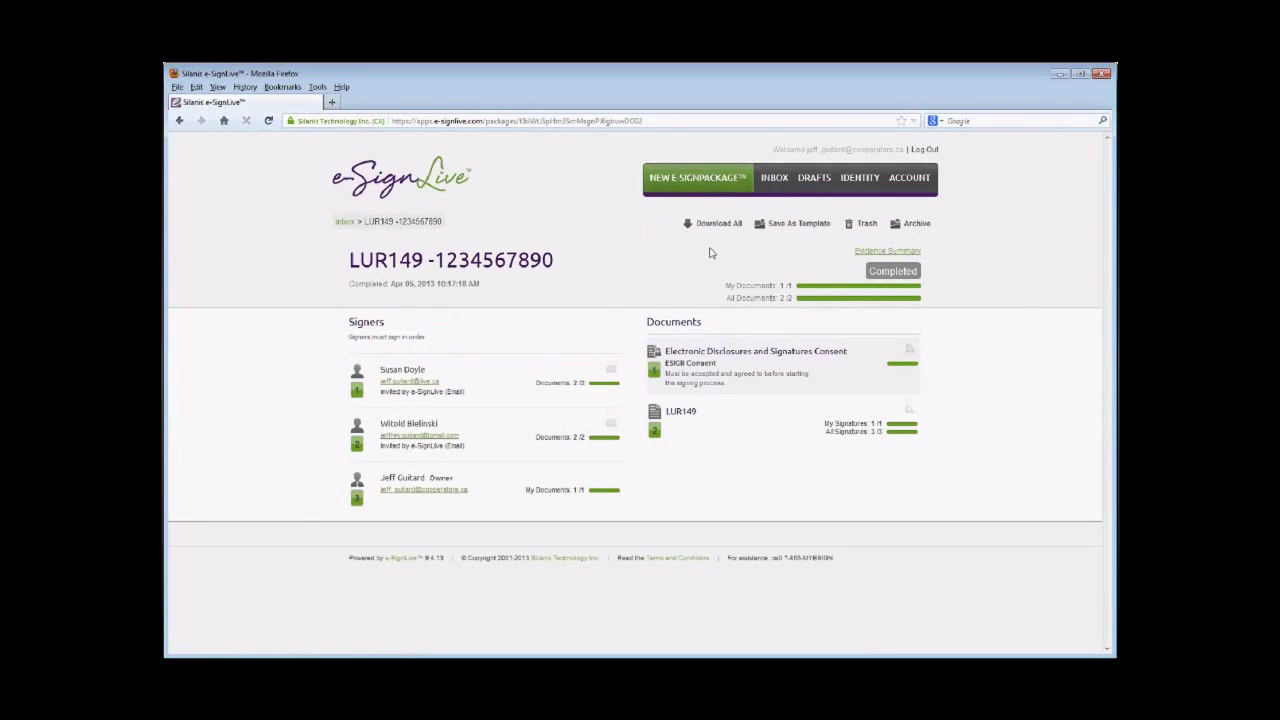
pyautogui.click(862, 259)
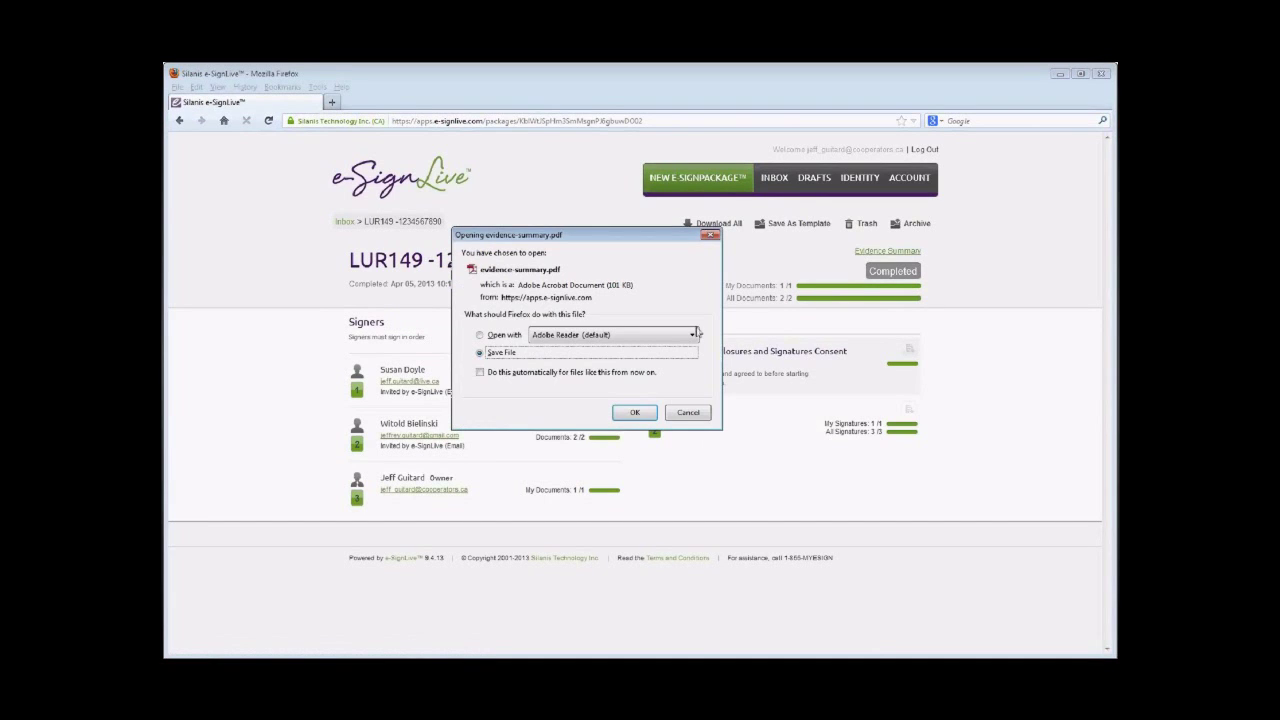
pyautogui.click(504, 336)
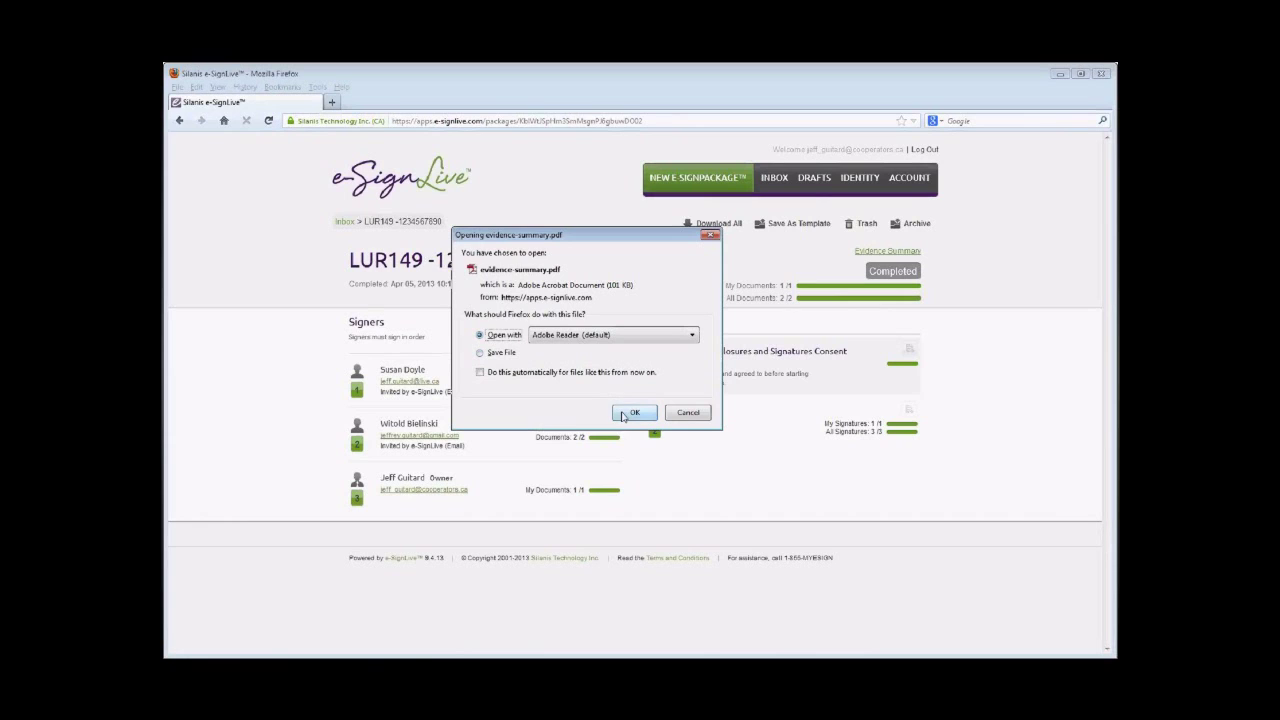
pyautogui.click(622, 415)
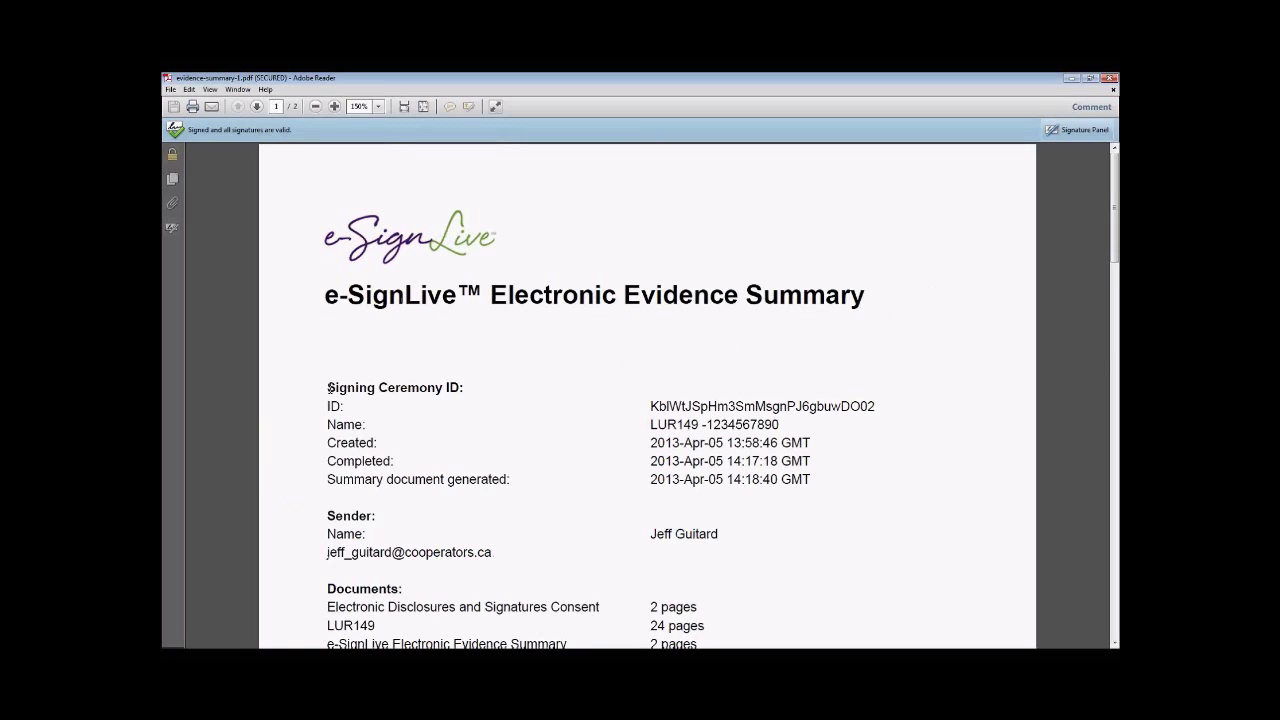
# - Highlight the Signing Ceremony ID details, then clear the highlight
pyautogui.moveTo(324, 385); pyautogui.dragTo(820, 472)
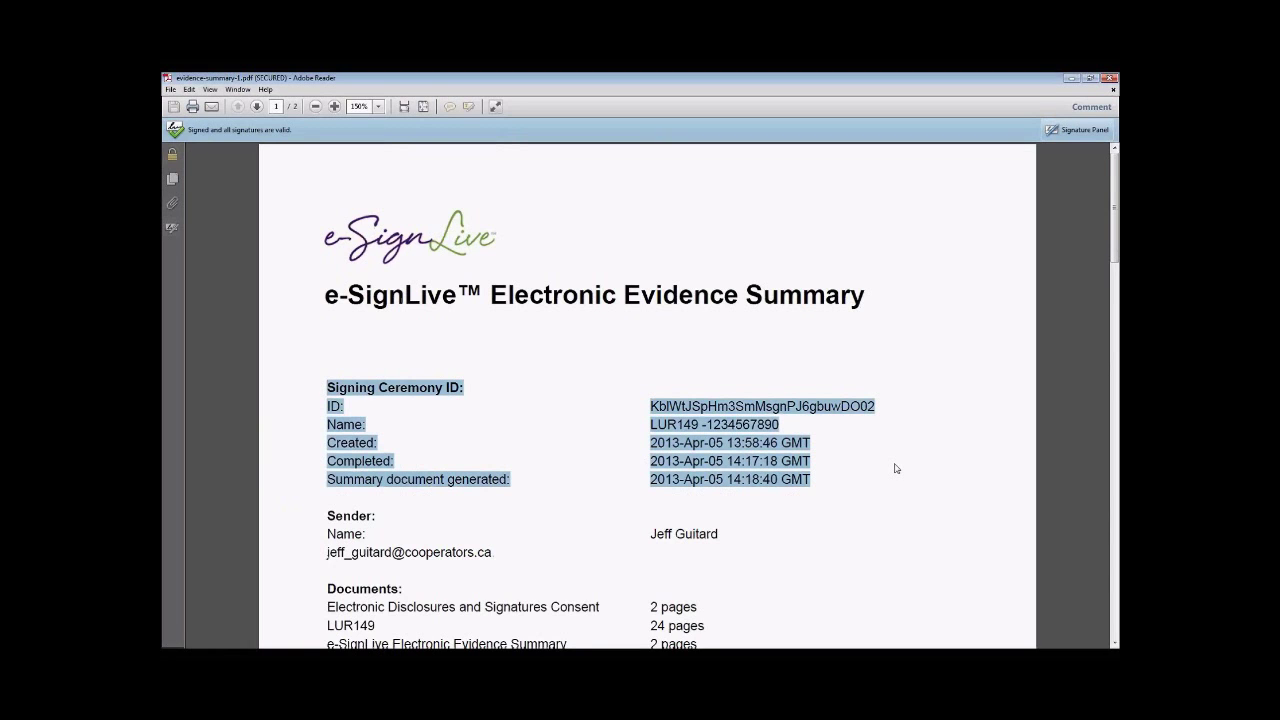
pyautogui.scroll(-4, 896, 468)
pyautogui.scroll(-1, 896, 468)
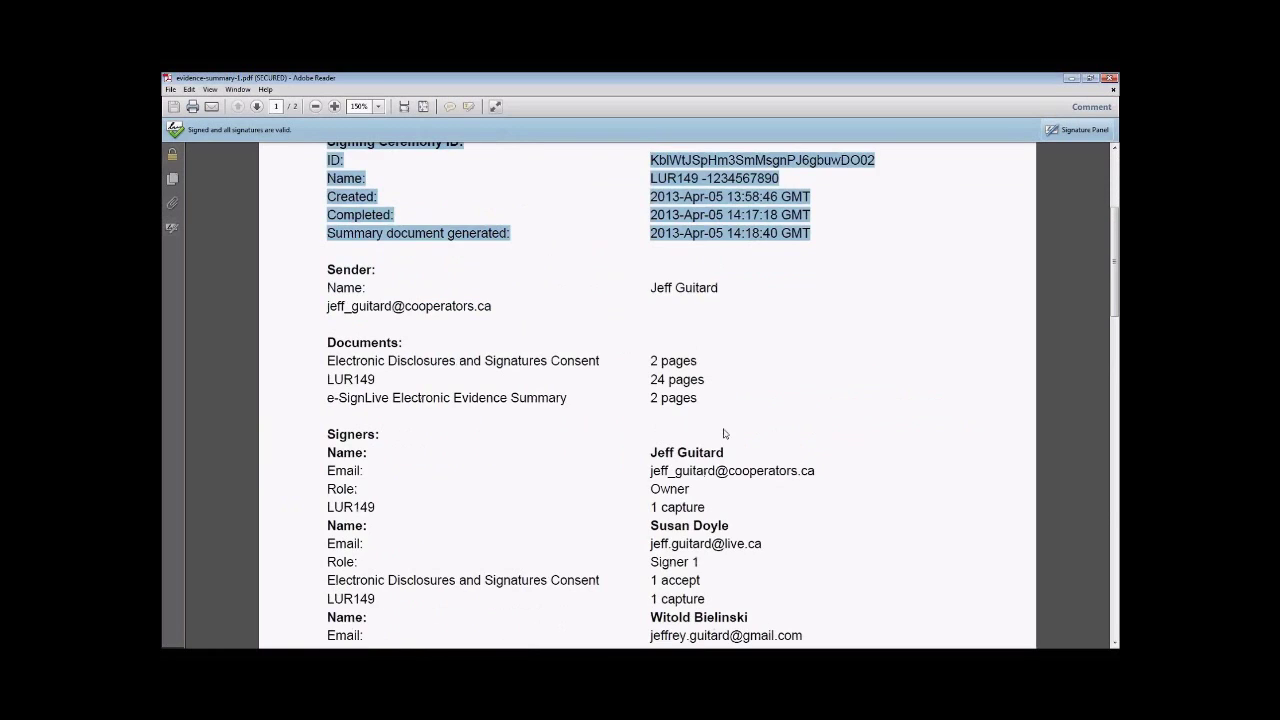
pyautogui.click(325, 268)
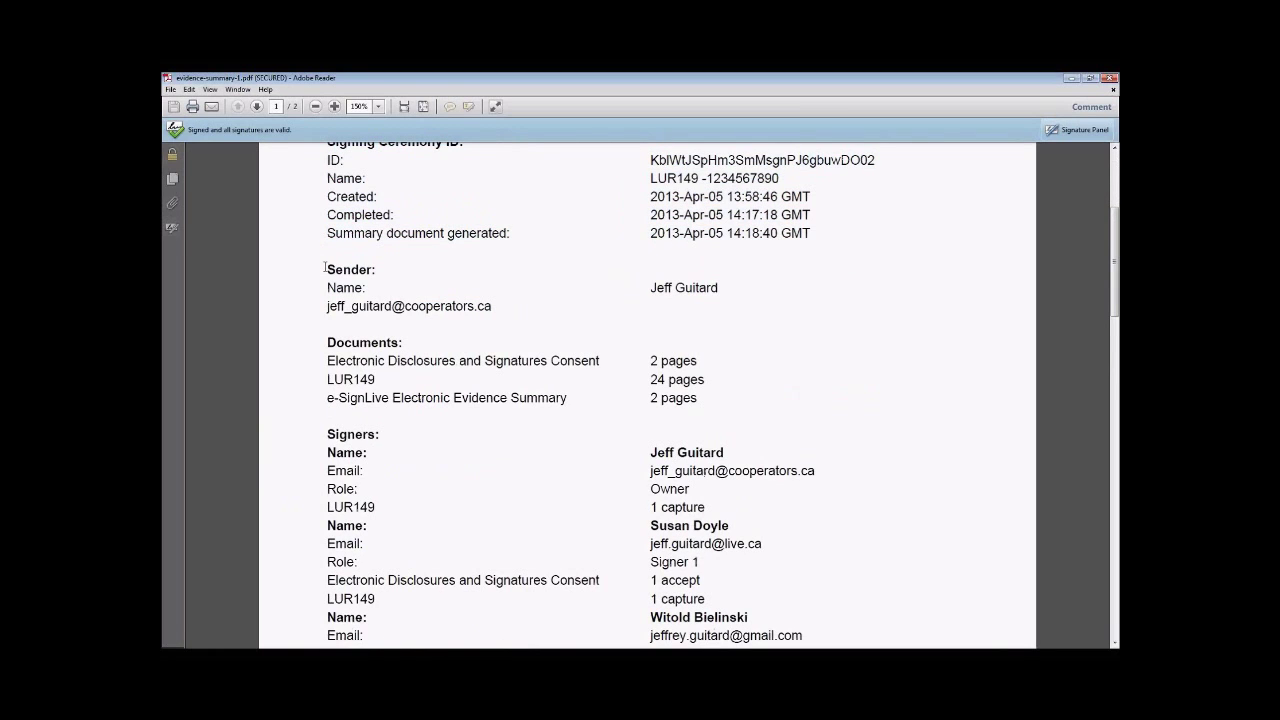
# - Highlight the Sender details and the Documents list with its page counts
pyautogui.moveTo(325, 268); pyautogui.dragTo(495, 310)
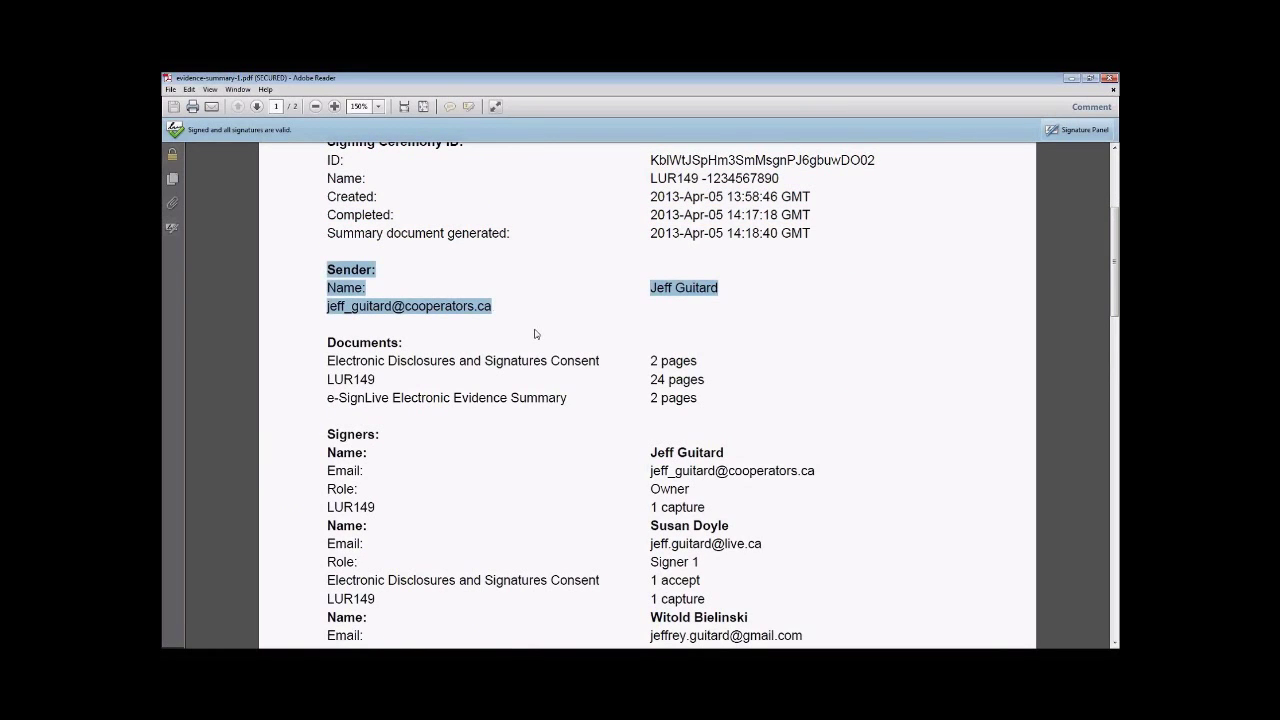
pyautogui.moveTo(327, 343); pyautogui.dragTo(697, 400)
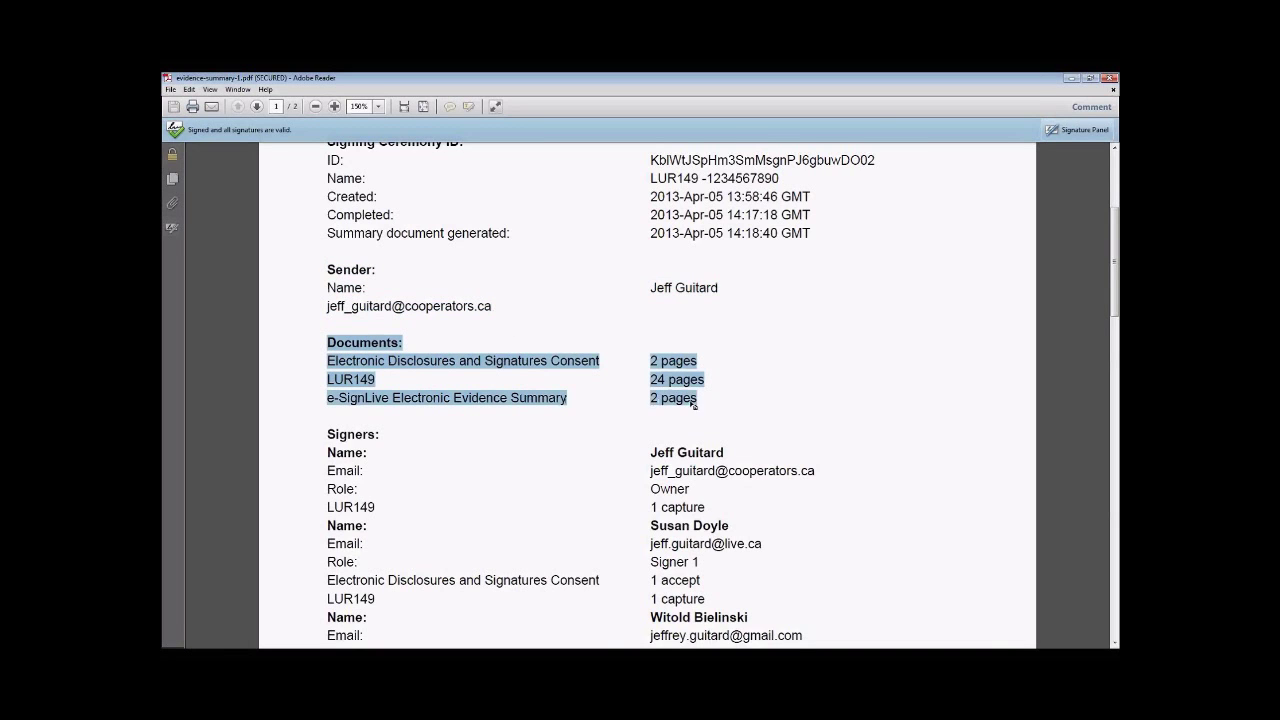
pyautogui.scroll(-2, 688, 398)
pyautogui.scroll(-1, 690, 398)
# - Highlight the Signers details, clear it, and continue down to page 2
pyautogui.moveTo(327, 270); pyautogui.dragTo(705, 526)
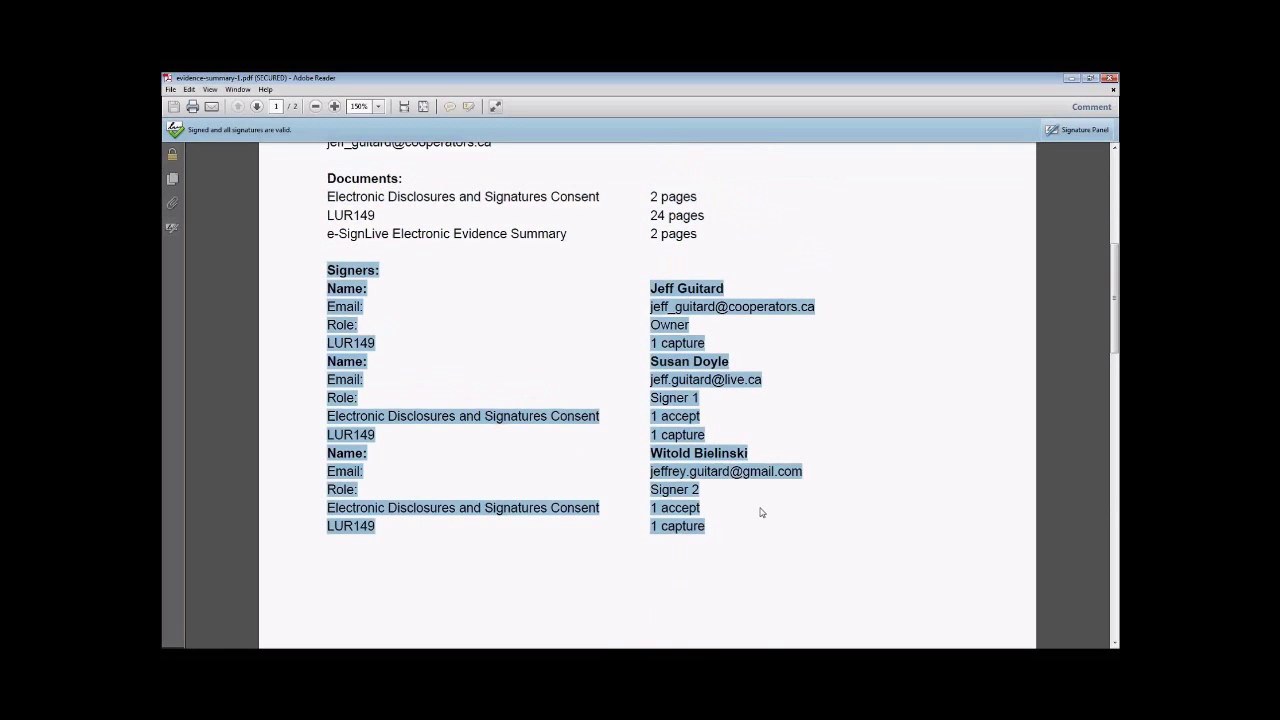
pyautogui.click(908, 512)
pyautogui.scroll(-6, 908, 512)
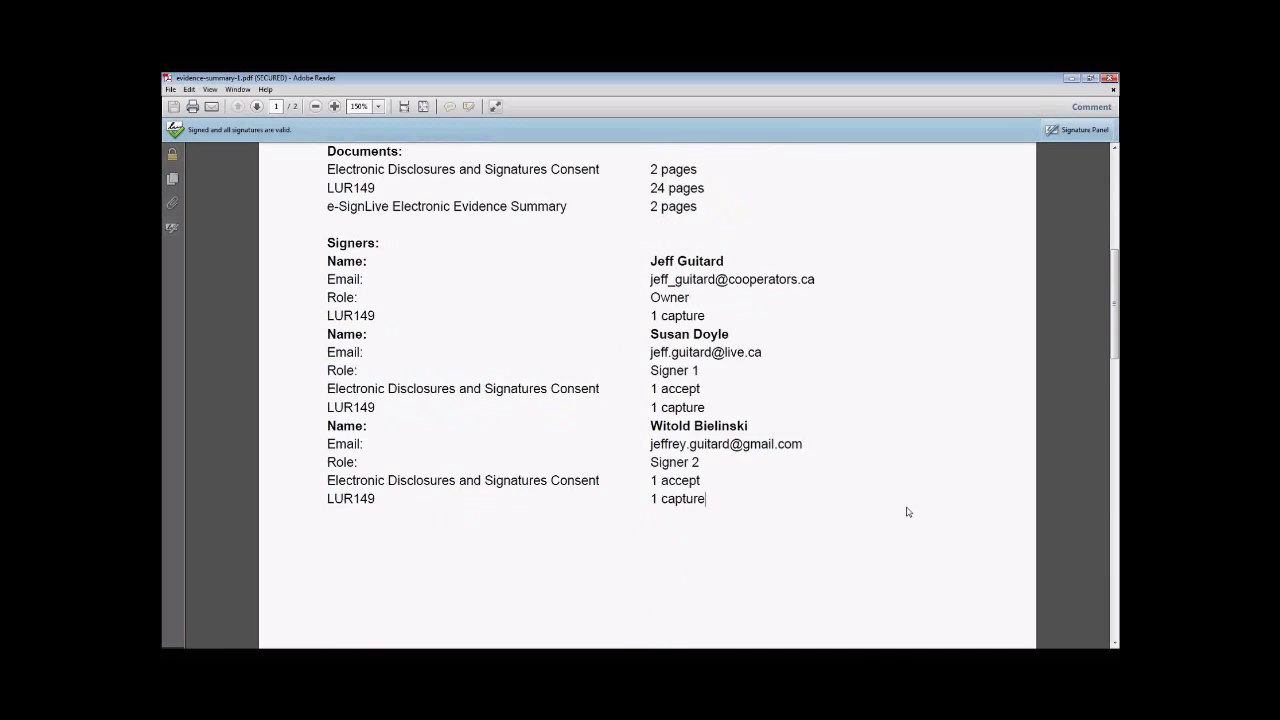
pyautogui.scroll(-2, 908, 512)
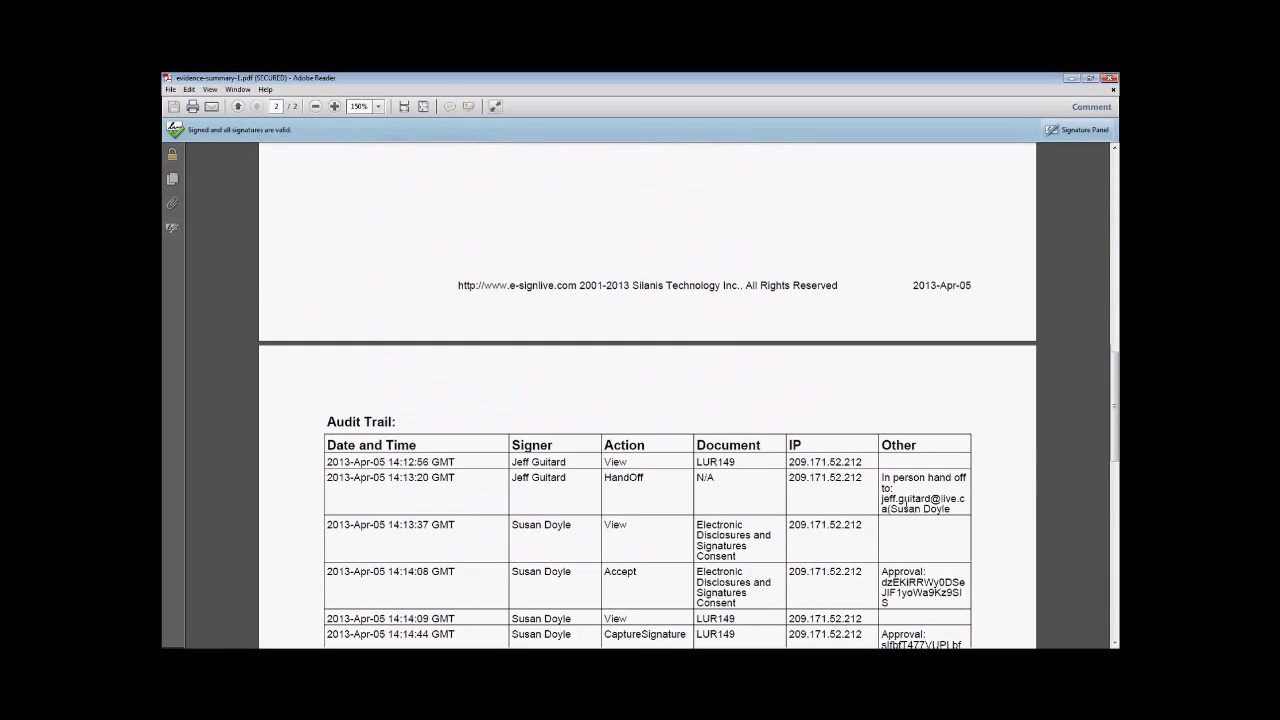
# - Highlight the signer and action of the first three Audit Trail rows, including HandOff and View
pyautogui.scroll(-1, 907, 508)
pyautogui.scroll(-3, 907, 506)
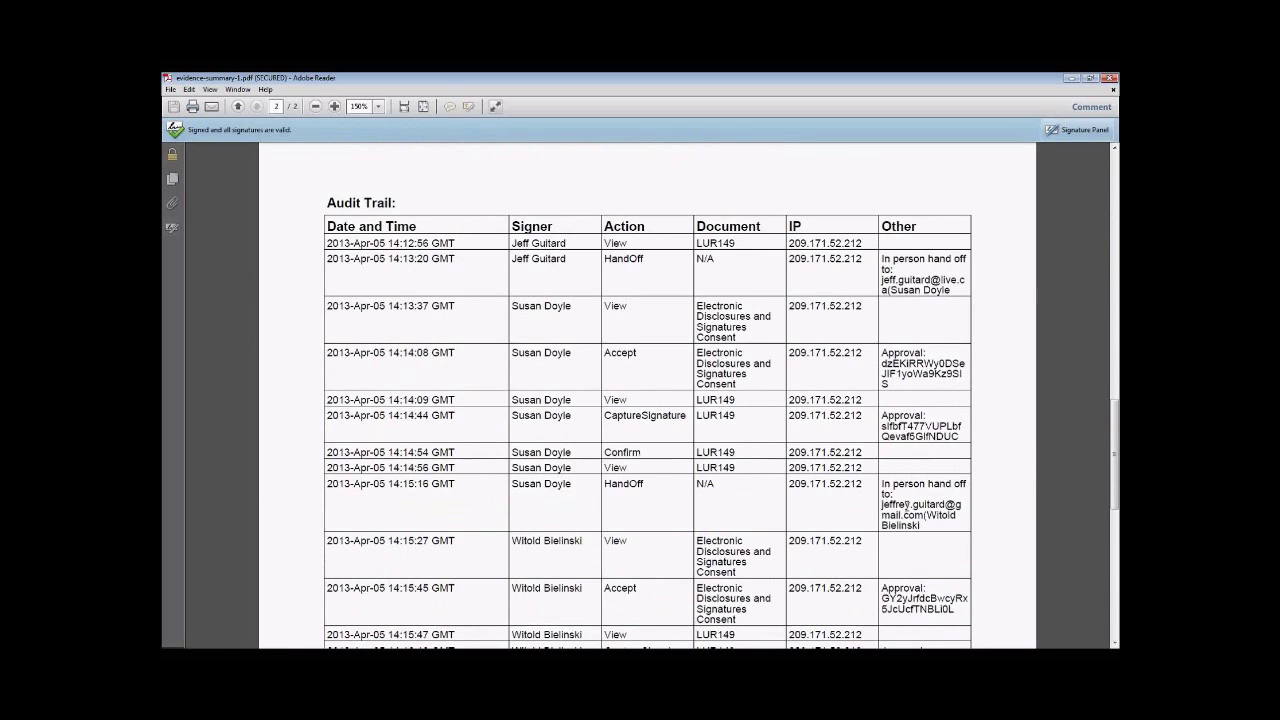
pyautogui.scroll(-1, 920, 505)
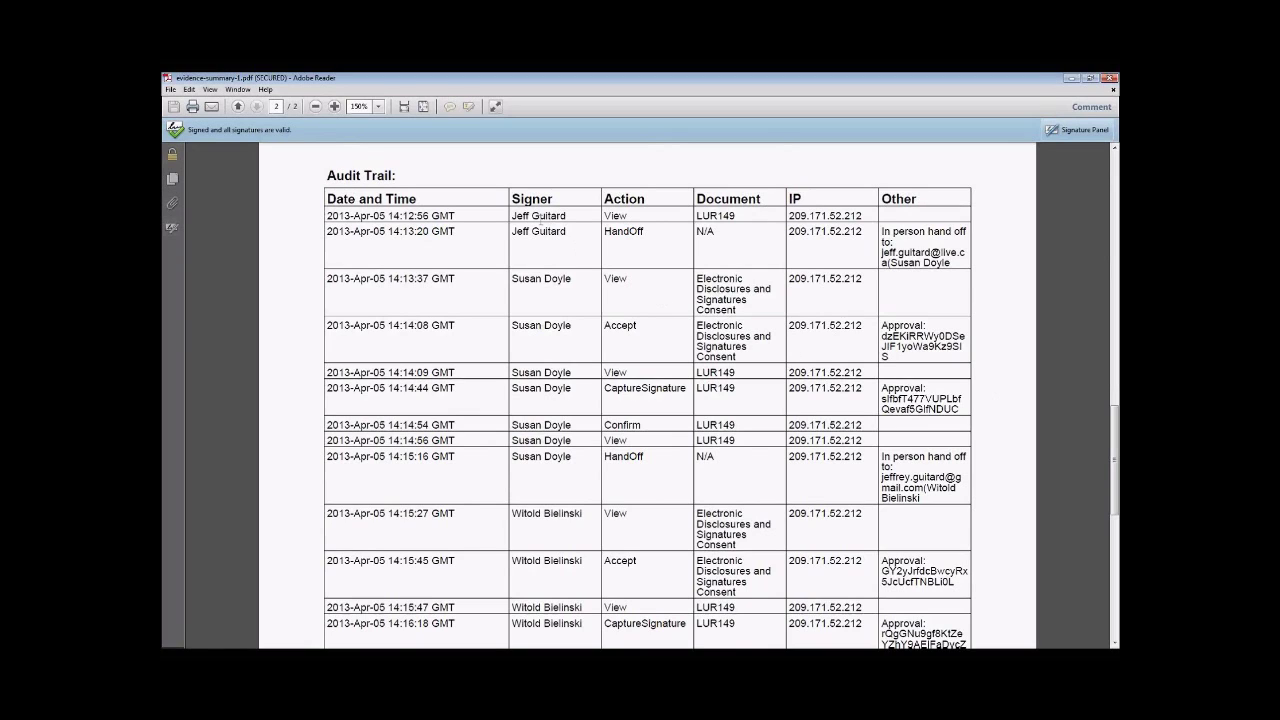
pyautogui.moveTo(511, 216); pyautogui.dragTo(632, 214)
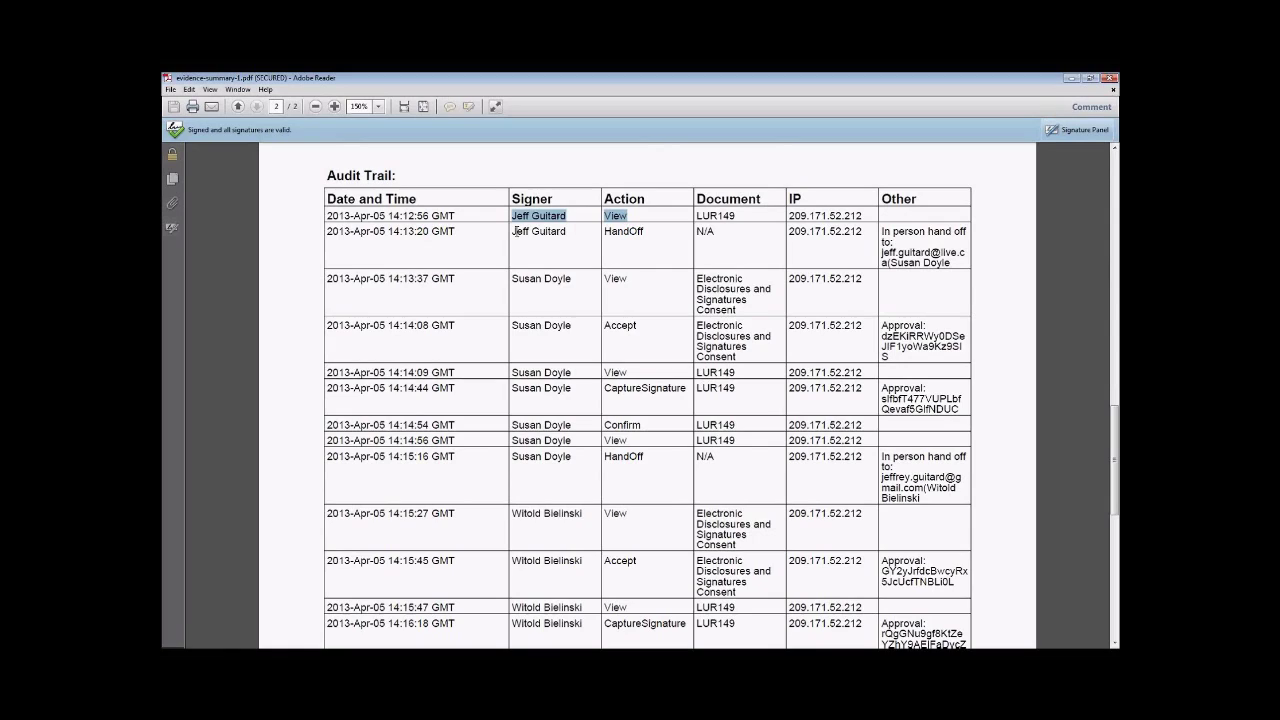
pyautogui.moveTo(513, 231); pyautogui.dragTo(643, 231)
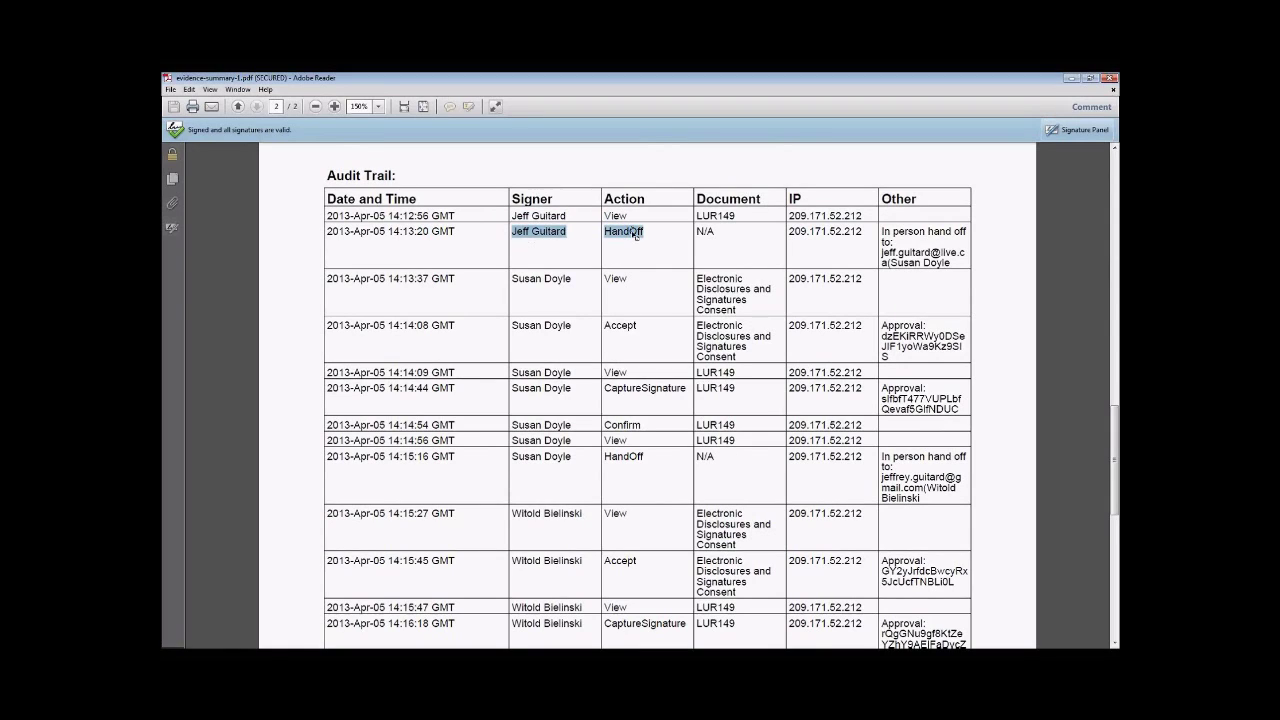
pyautogui.moveTo(510, 282); pyautogui.dragTo(627, 279)
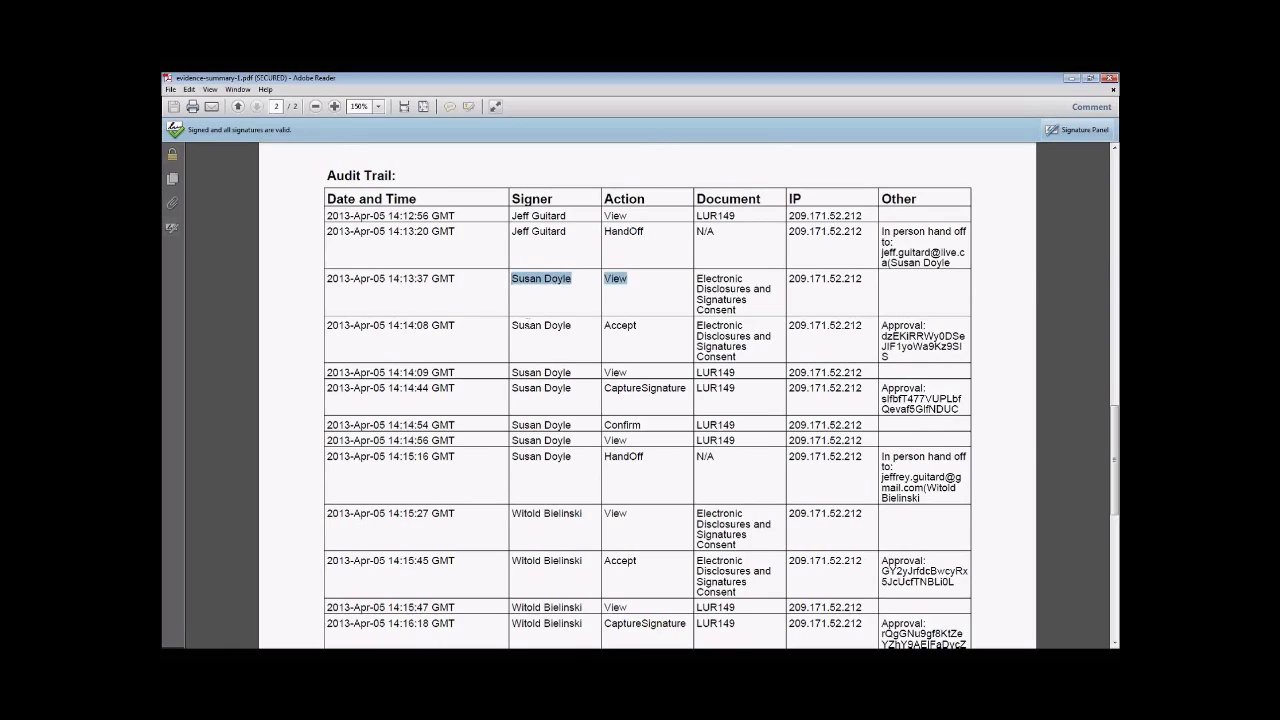
# - Highlight the Accept, View, CaptureSignature and Confirm rows, then continue to the table's end
pyautogui.moveTo(514, 326); pyautogui.dragTo(622, 329)
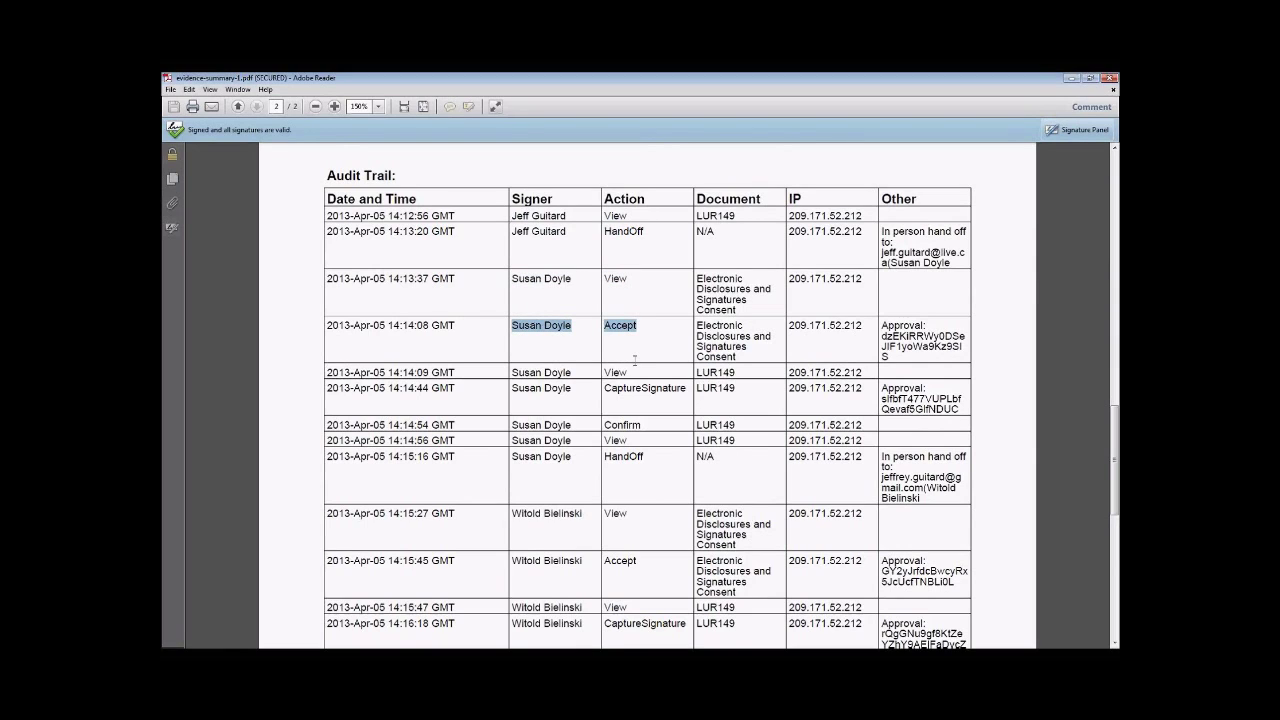
pyautogui.moveTo(512, 372); pyautogui.dragTo(627, 373)
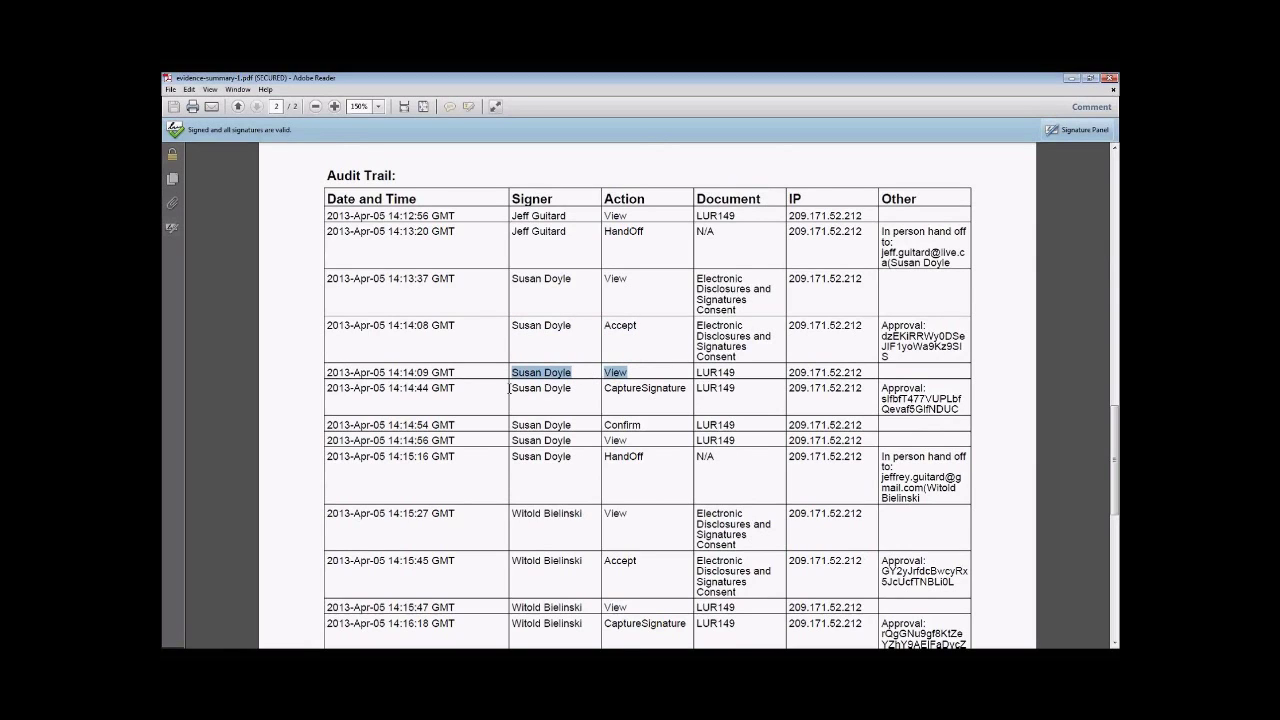
pyautogui.moveTo(511, 388); pyautogui.dragTo(630, 393)
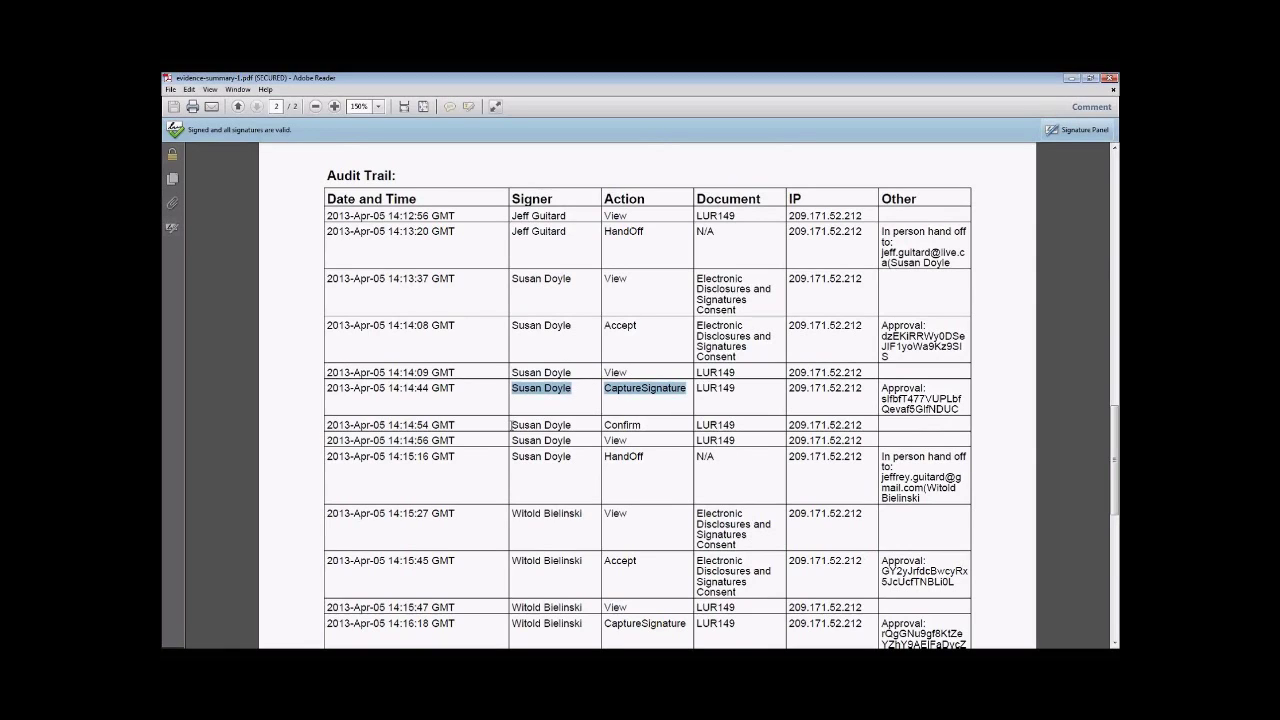
pyautogui.moveTo(511, 425); pyautogui.dragTo(621, 420)
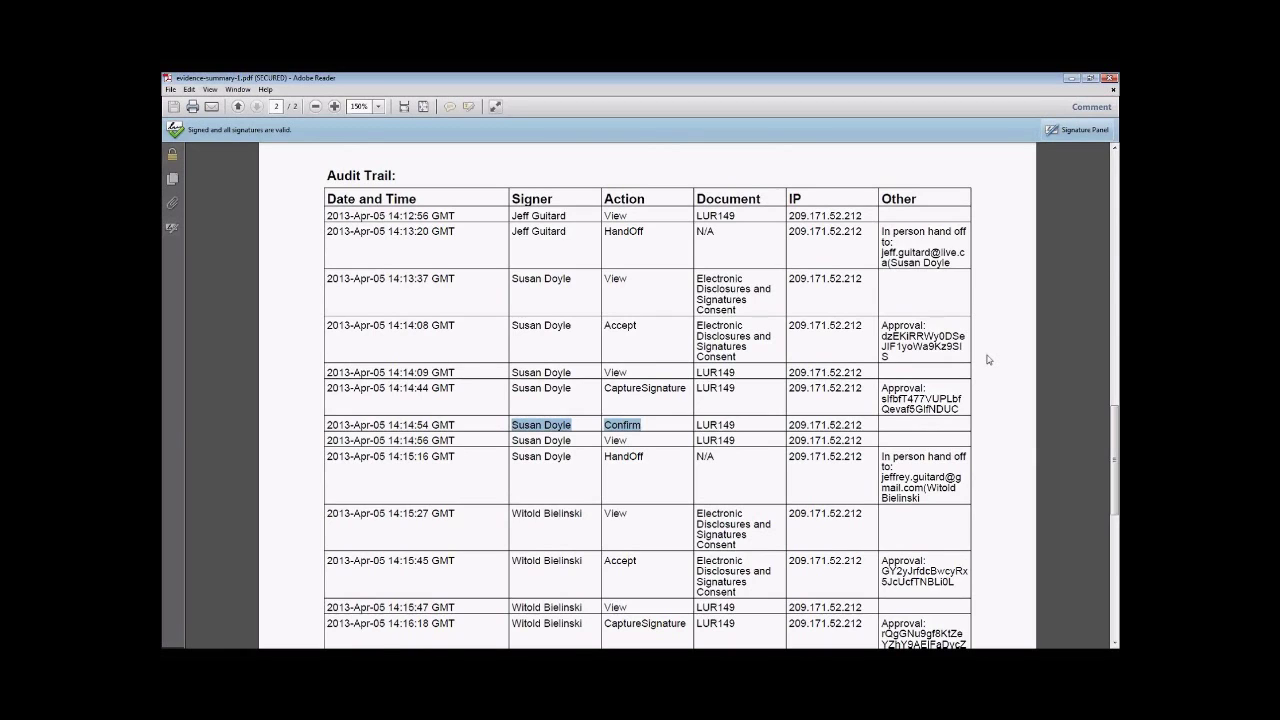
pyautogui.scroll(-1, 988, 360)
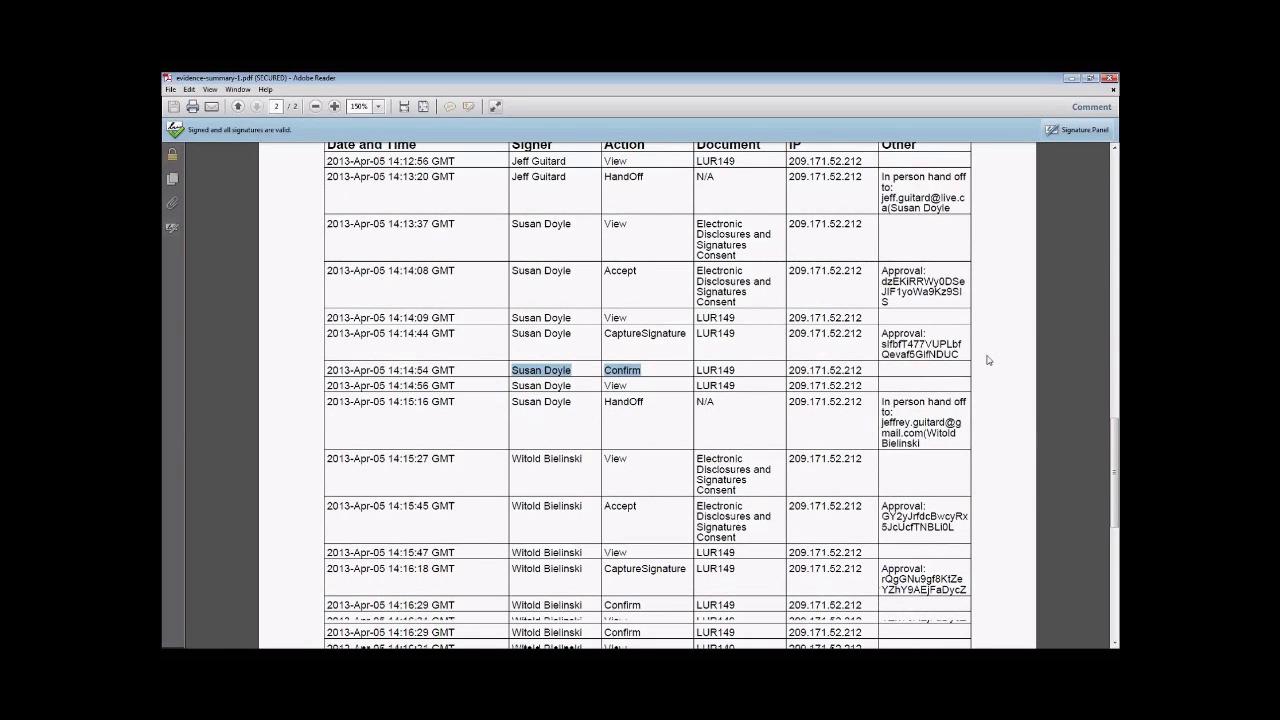
pyautogui.scroll(-3, 988, 360)
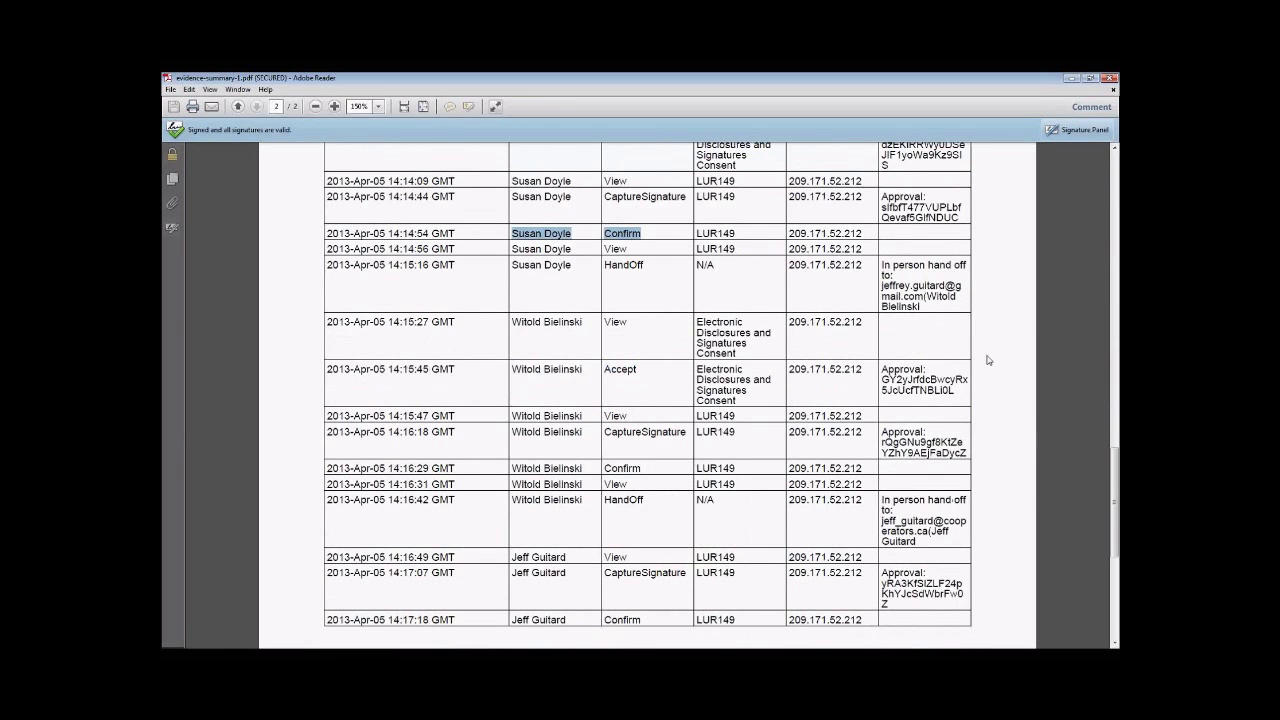
pyautogui.scroll(-1, 988, 360)
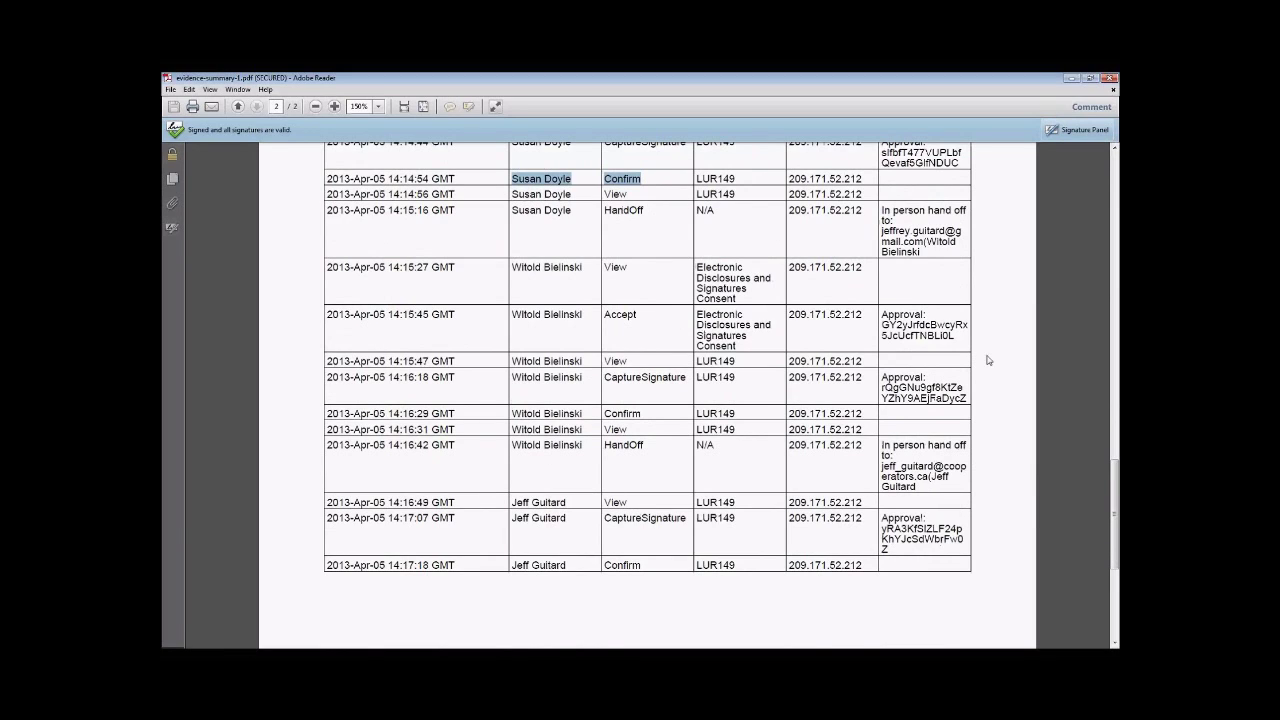